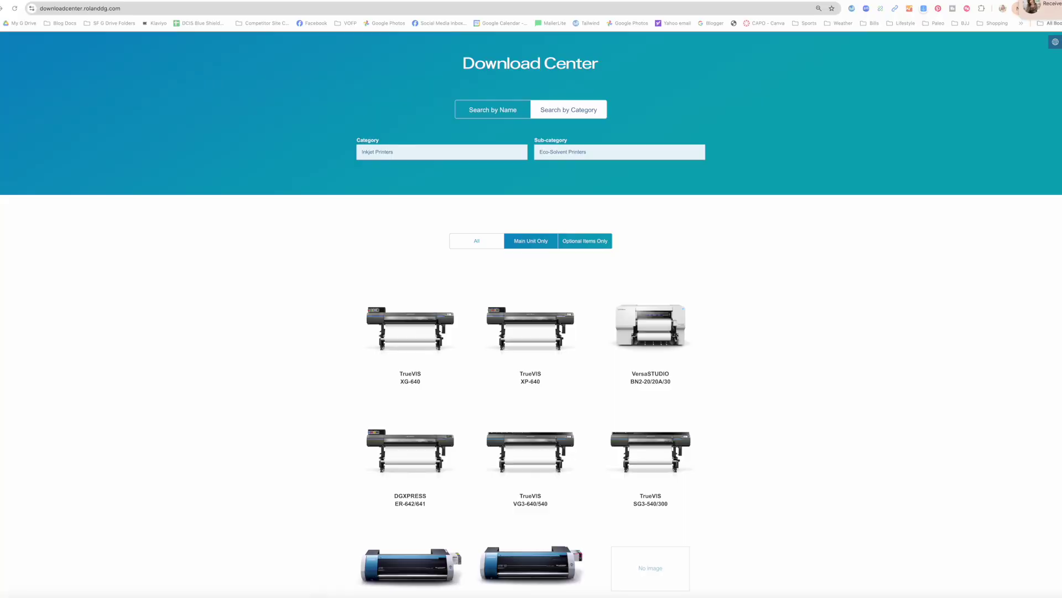
- Select the Roland Download Center web address in the browser's address bar
{"action": "left_click", "coordinate": [130, 11]}
- Open the VersaSTUDIO BN2-20/20A/30 page and go to its VersaWorks 7 for Macintosh download
{"action": "key", "text": "Return"}
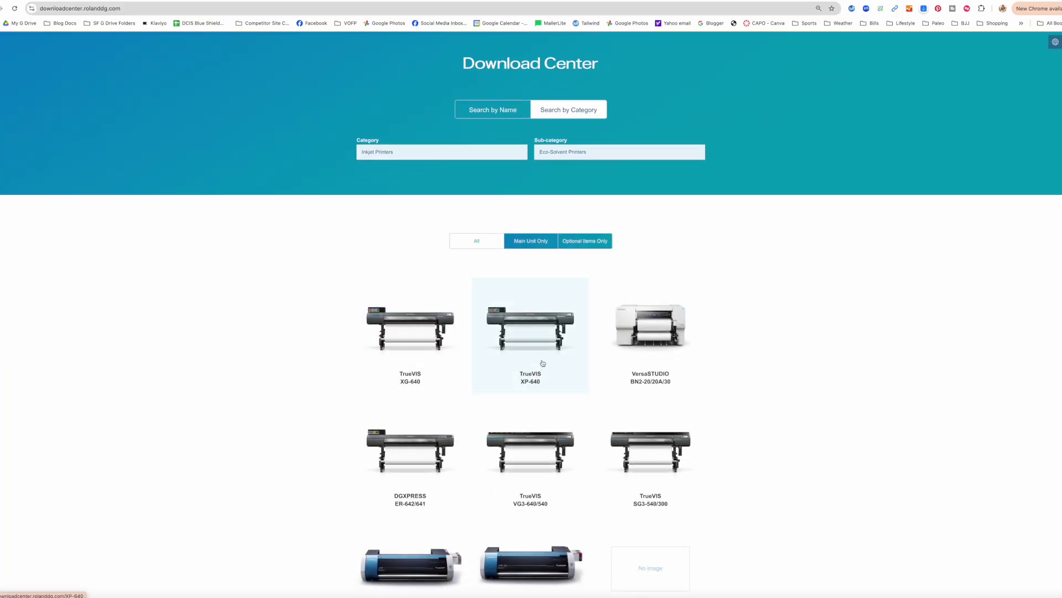
{"action": "left_click", "coordinate": [664, 347]}
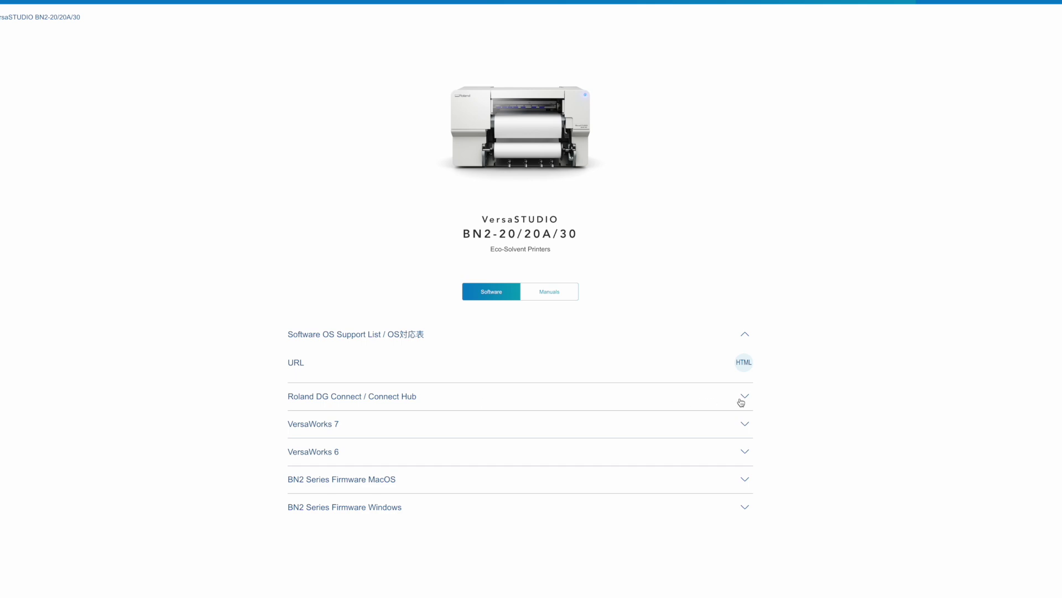
{"action": "left_click", "coordinate": [745, 397]}
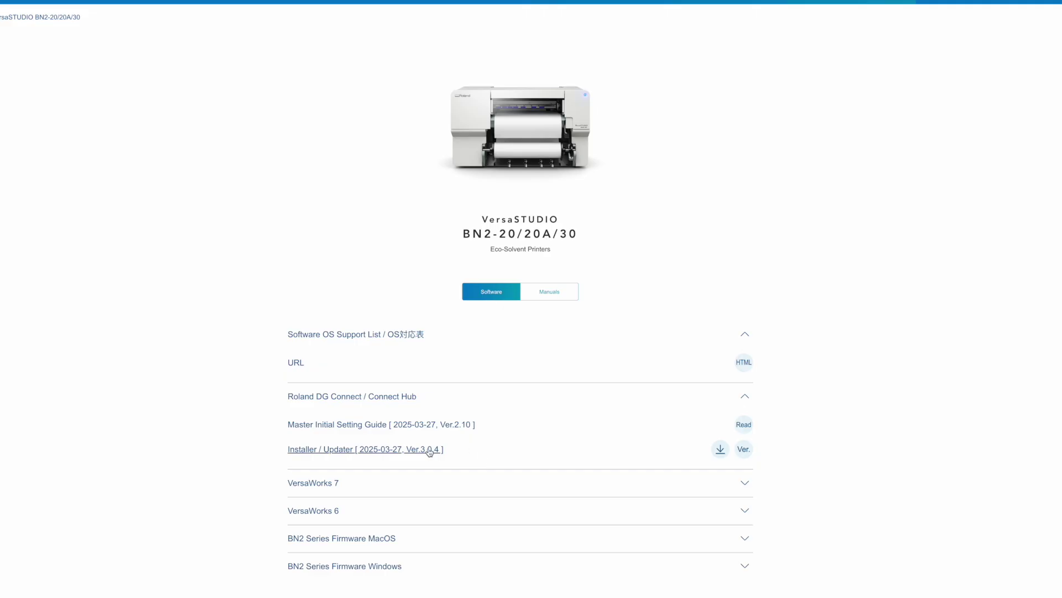
{"action": "left_click", "coordinate": [744, 483]}
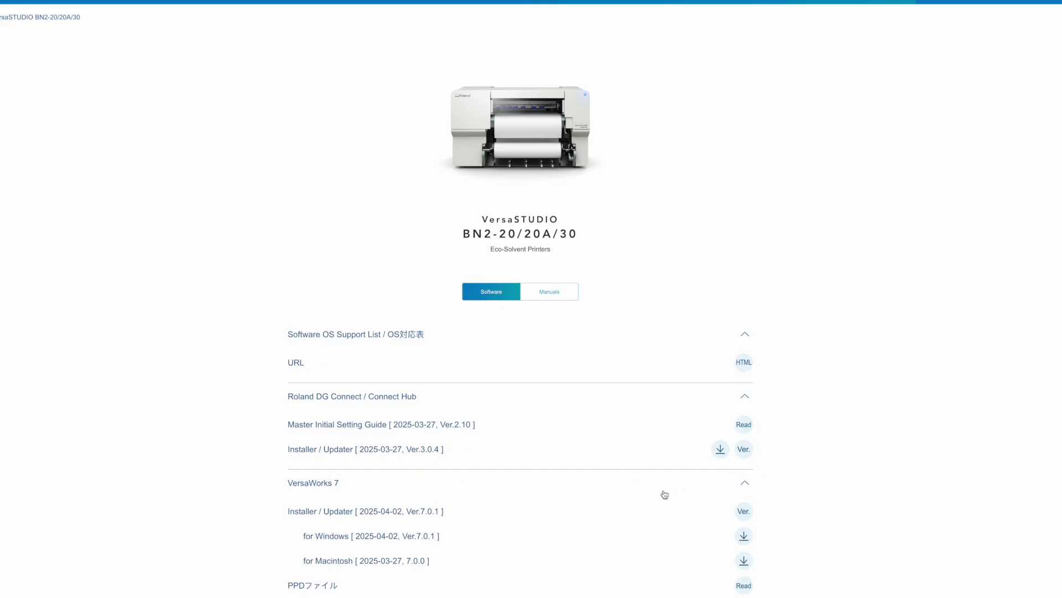
{"action": "scroll", "coordinate": [659, 494], "scroll_direction": "down", "scroll_amount": 1}
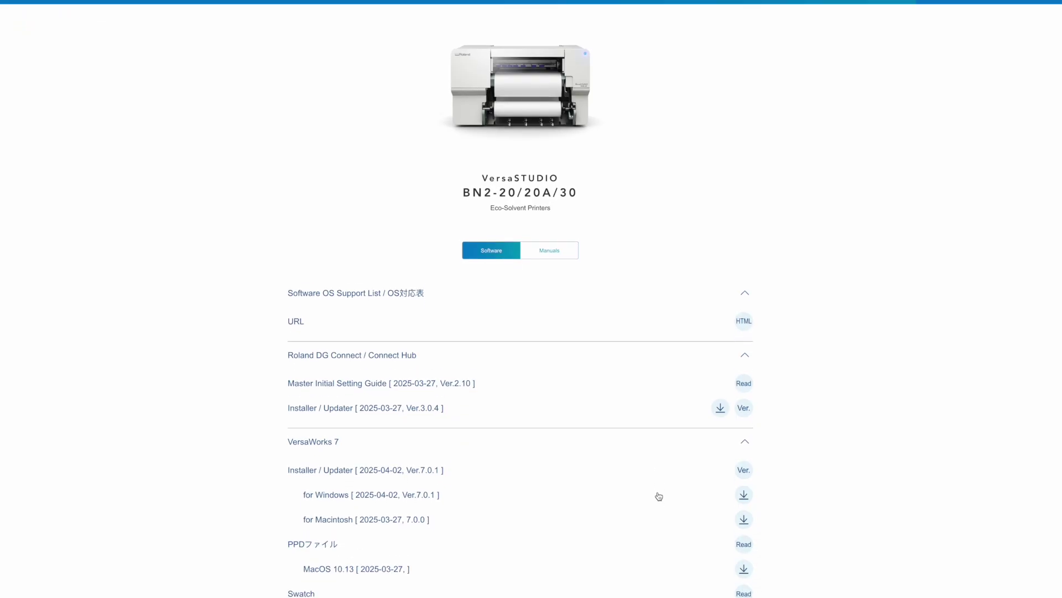
{"action": "left_click", "coordinate": [367, 513]}
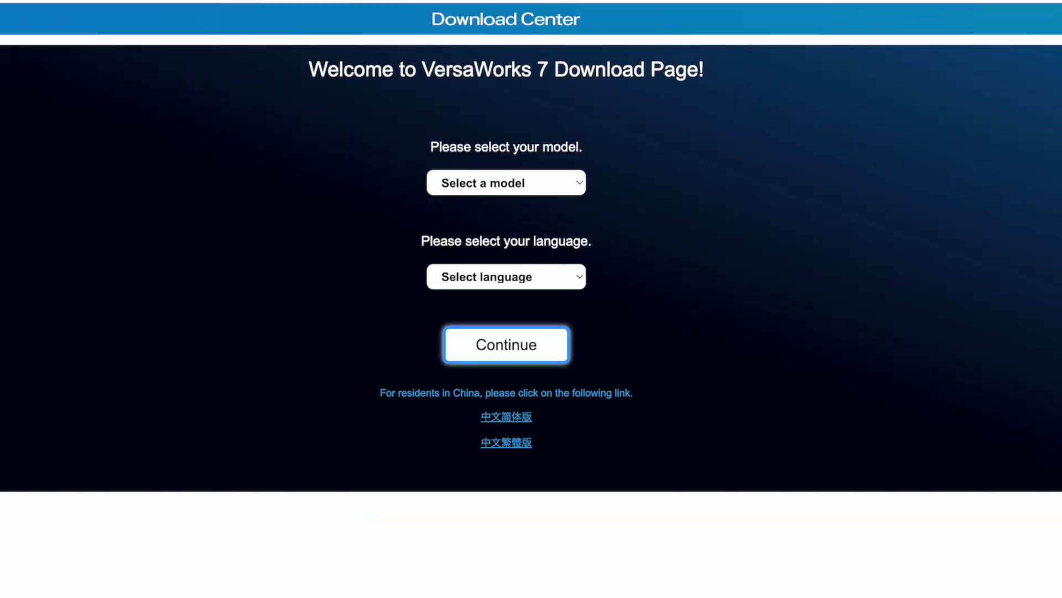
- Choose model BN2-20A and language English, then continue to the VersaWorks 7 install steps
{"action": "left_click", "coordinate": [449, 187]}
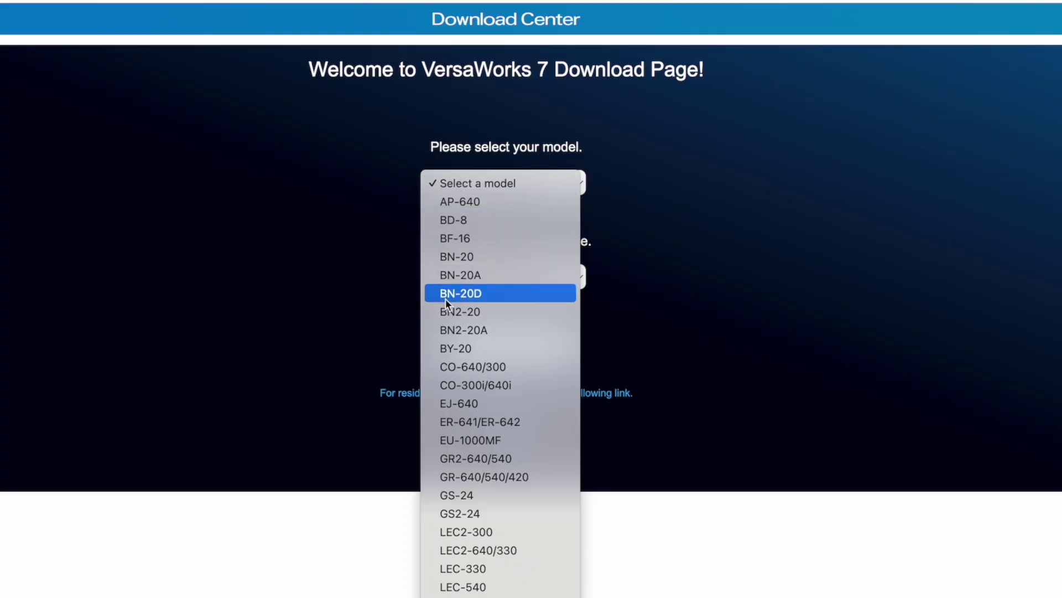
{"action": "left_click", "coordinate": [445, 330]}
{"action": "left_click", "coordinate": [476, 277]}
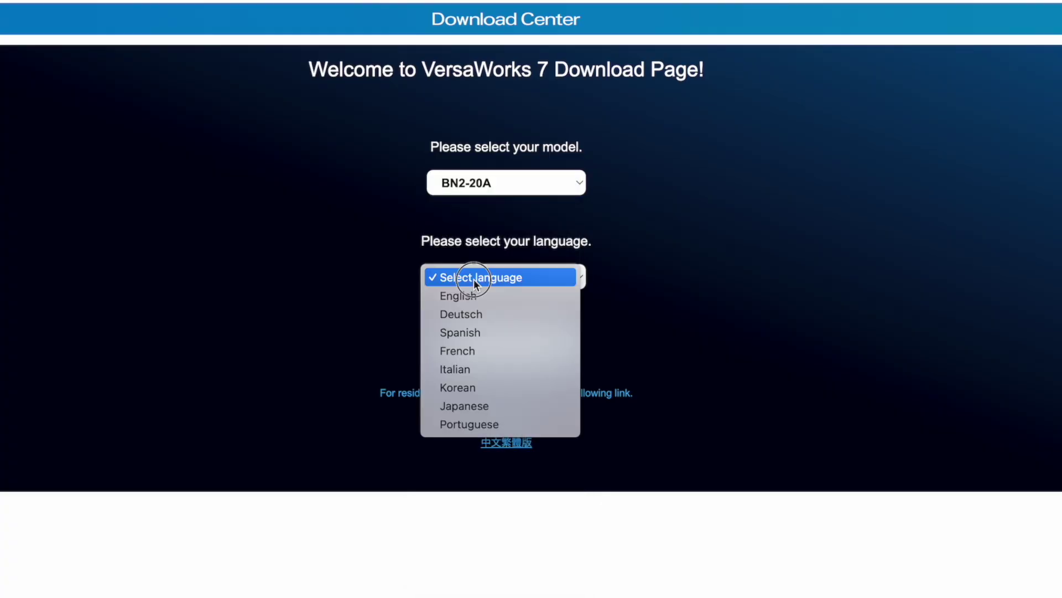
{"action": "left_click", "coordinate": [474, 287]}
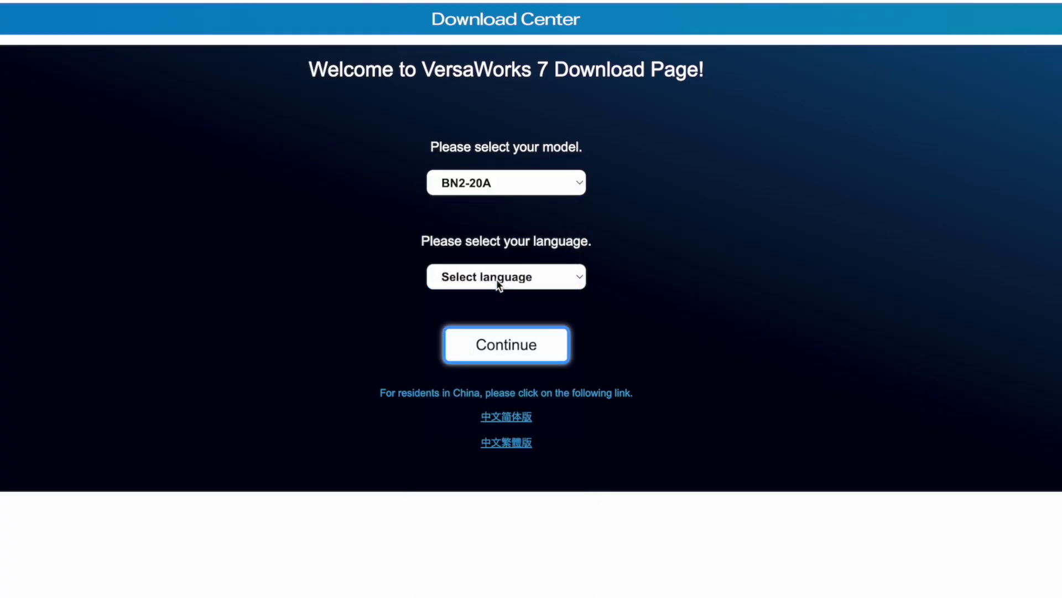
{"action": "left_click", "coordinate": [494, 346]}
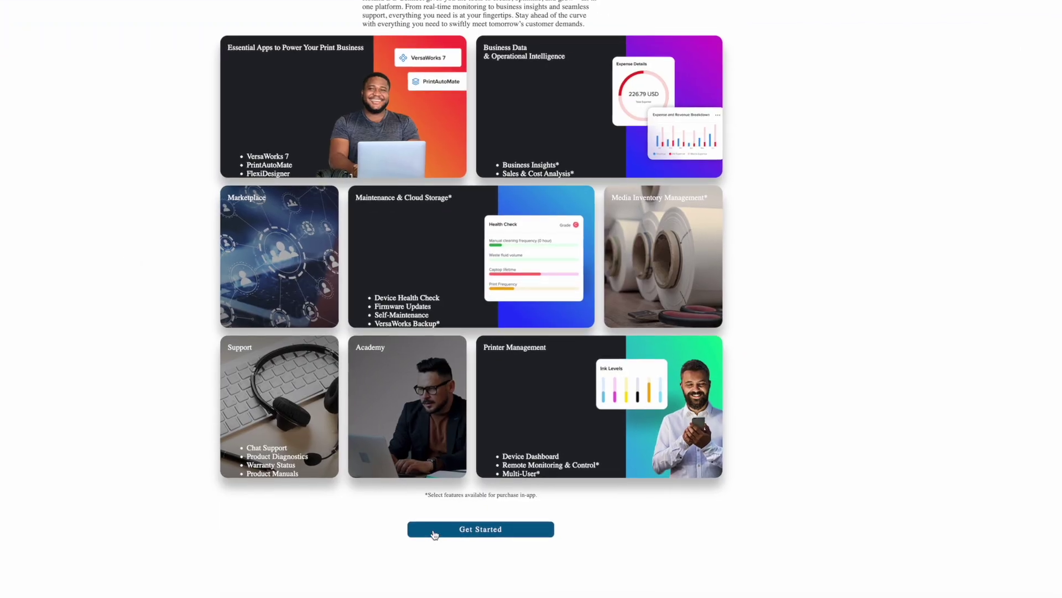
- Accept the questionnaire consent and continue
{"action": "scroll", "coordinate": [486, 287], "scroll_direction": "down", "scroll_amount": 3}
{"action": "scroll", "coordinate": [486, 286], "scroll_direction": "up", "scroll_amount": 1}
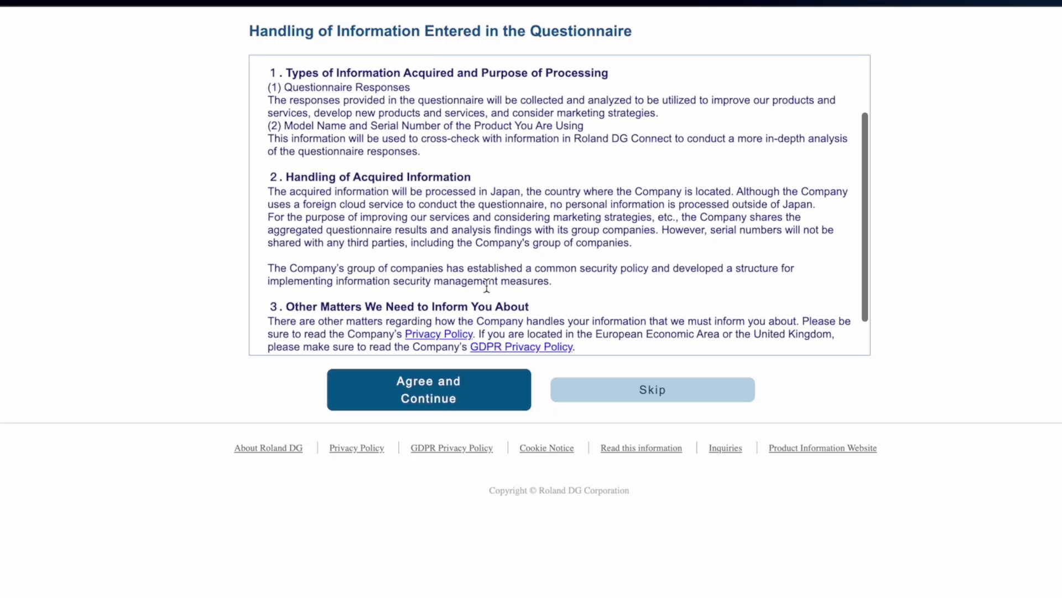
{"action": "scroll", "coordinate": [486, 286], "scroll_direction": "up", "scroll_amount": 2}
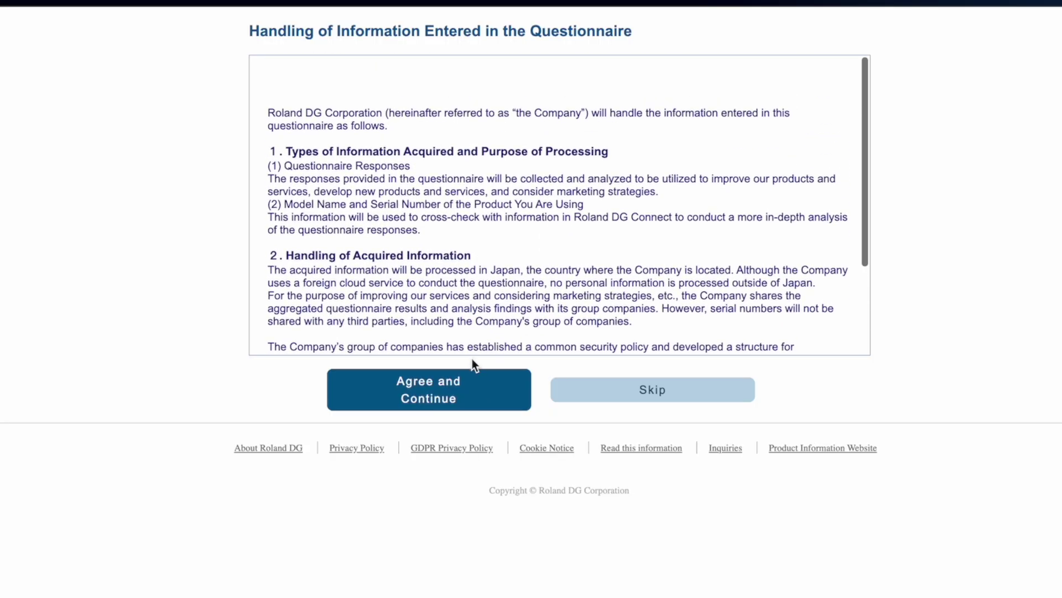
{"action": "left_click", "coordinate": [465, 394]}
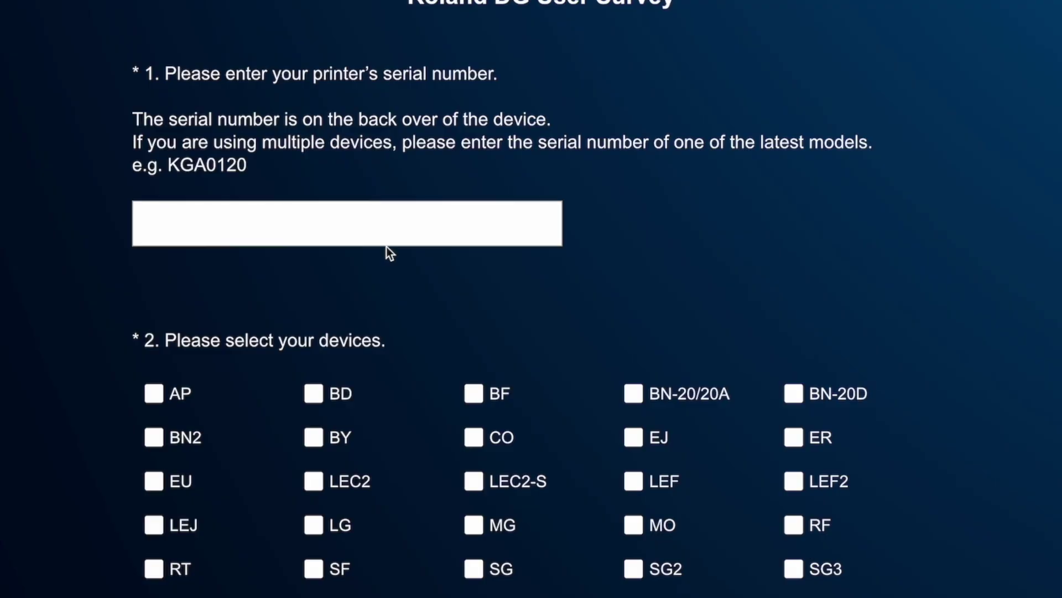
- Enter the printer serial number in the survey and agree to the Roland DG Software License
{"action": "left_click", "coordinate": [375, 219]}
{"action": "left_click", "coordinate": [374, 221]}
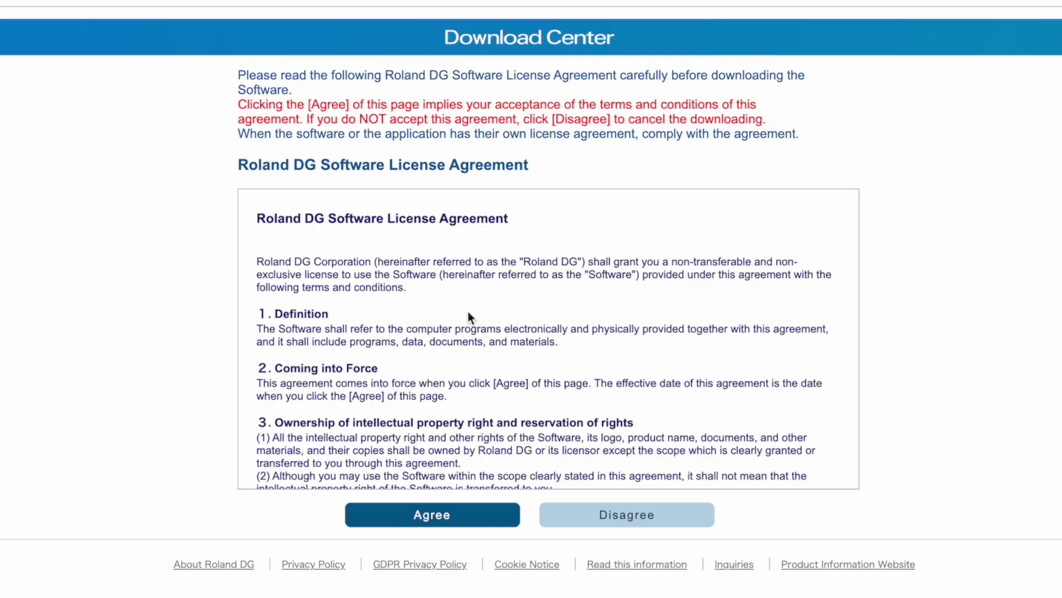
{"action": "scroll", "coordinate": [467, 309], "scroll_direction": "down", "scroll_amount": 5}
{"action": "scroll", "coordinate": [469, 311], "scroll_direction": "up", "scroll_amount": 5}
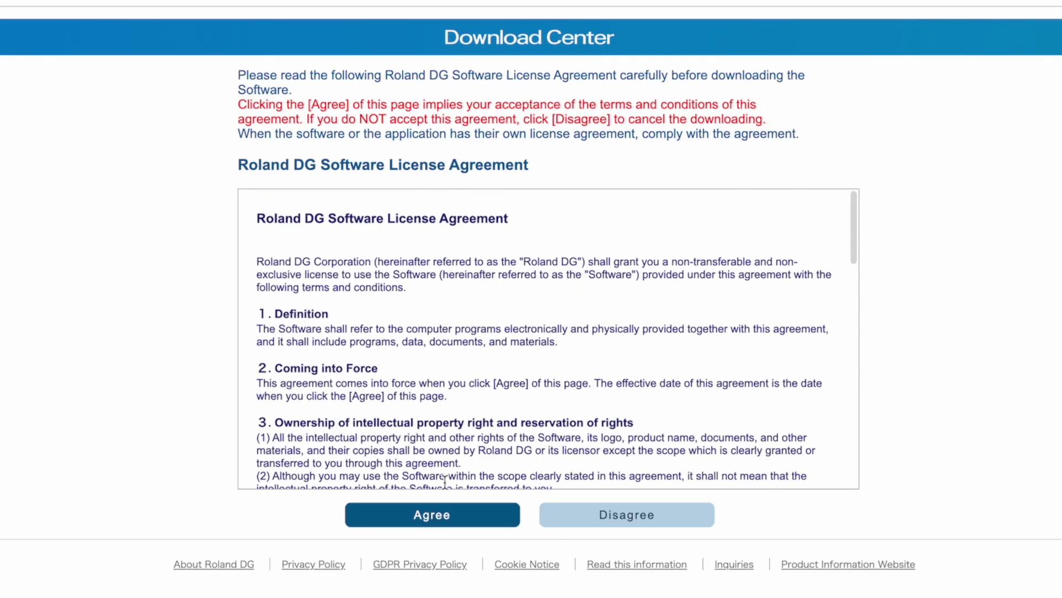
{"action": "left_click", "coordinate": [431, 526]}
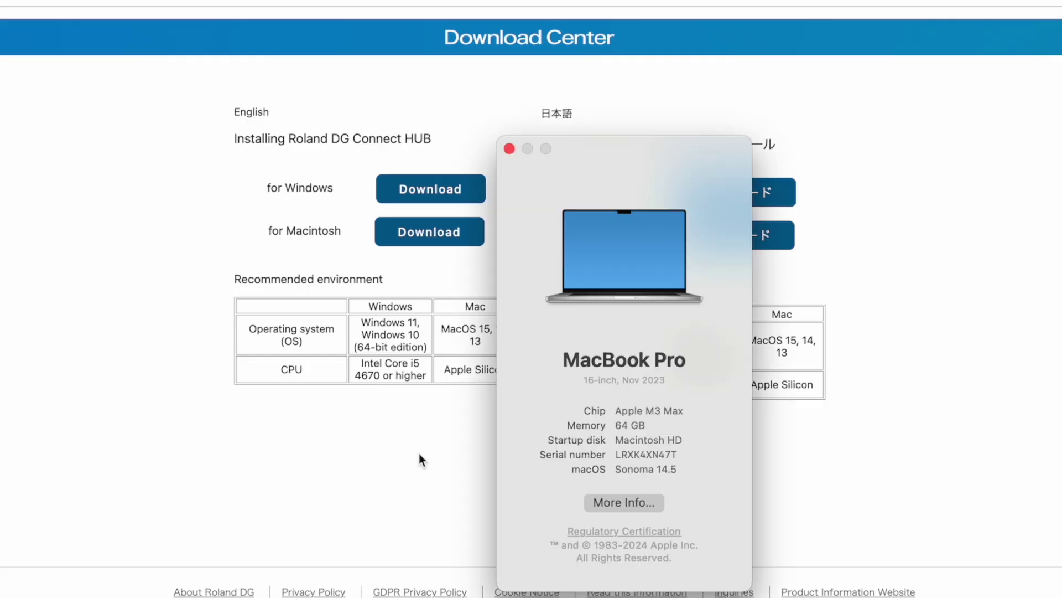
- Check the macOS version in About This Mac, then close that window
{"action": "left_click_drag", "start_coordinate": [620, 470], "coordinate": [703, 471]}
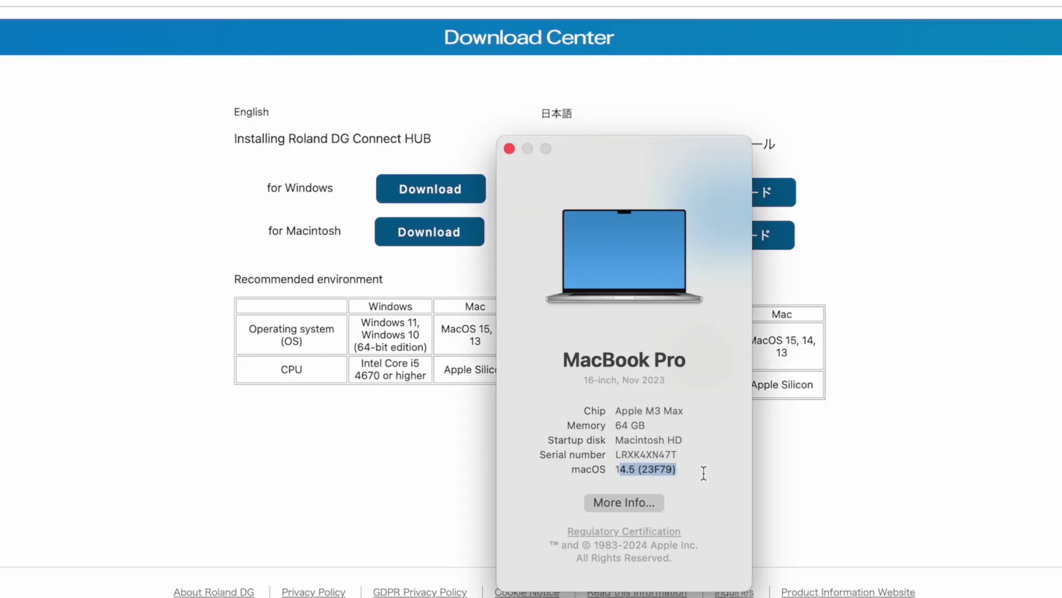
{"action": "left_click", "coordinate": [509, 148]}
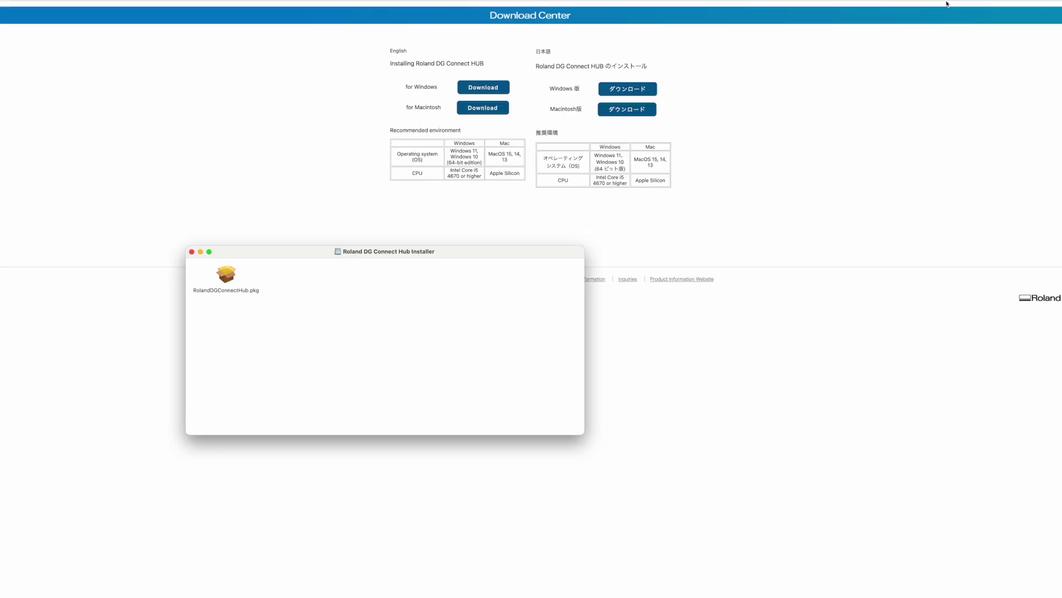
- Launch RolandDGConnectHub.pkg and agree to its software license terms
{"action": "left_click_drag", "start_coordinate": [469, 251], "coordinate": [596, 183]}
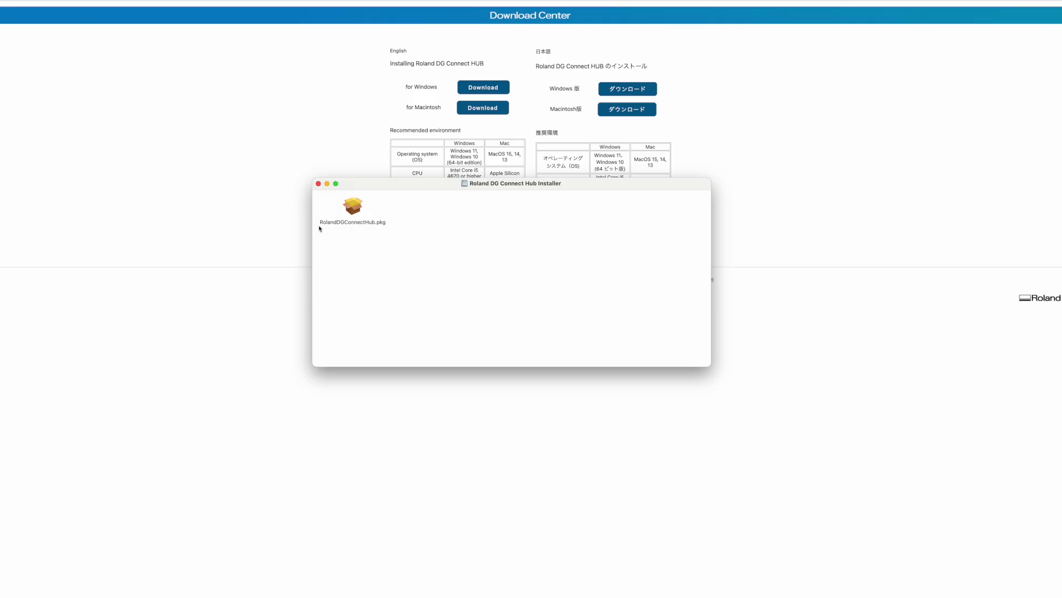
{"action": "left_click", "coordinate": [352, 209]}
{"action": "double_click", "coordinate": [353, 210]}
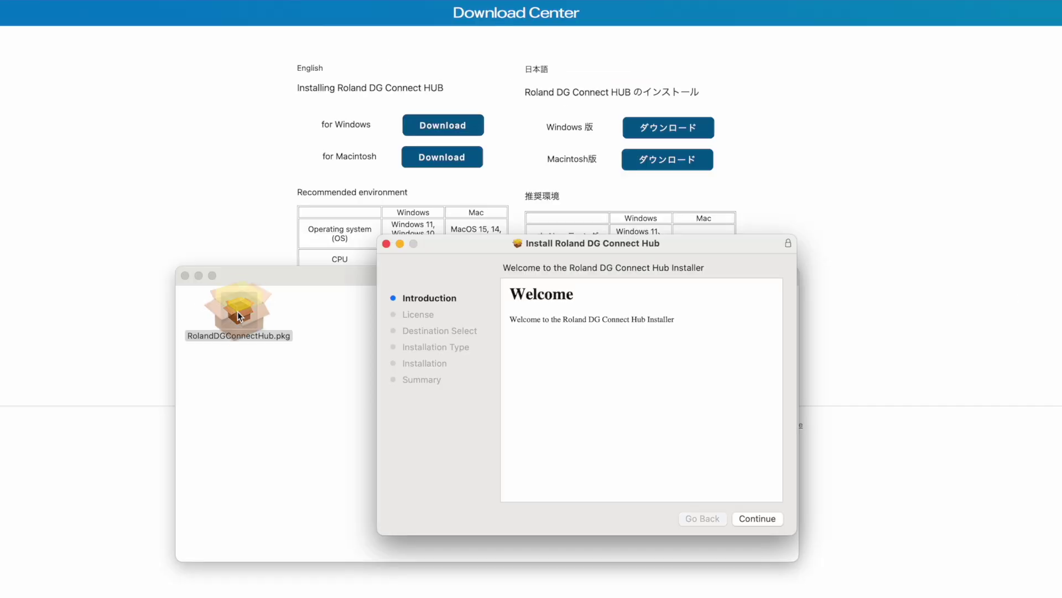
{"action": "left_click", "coordinate": [742, 520]}
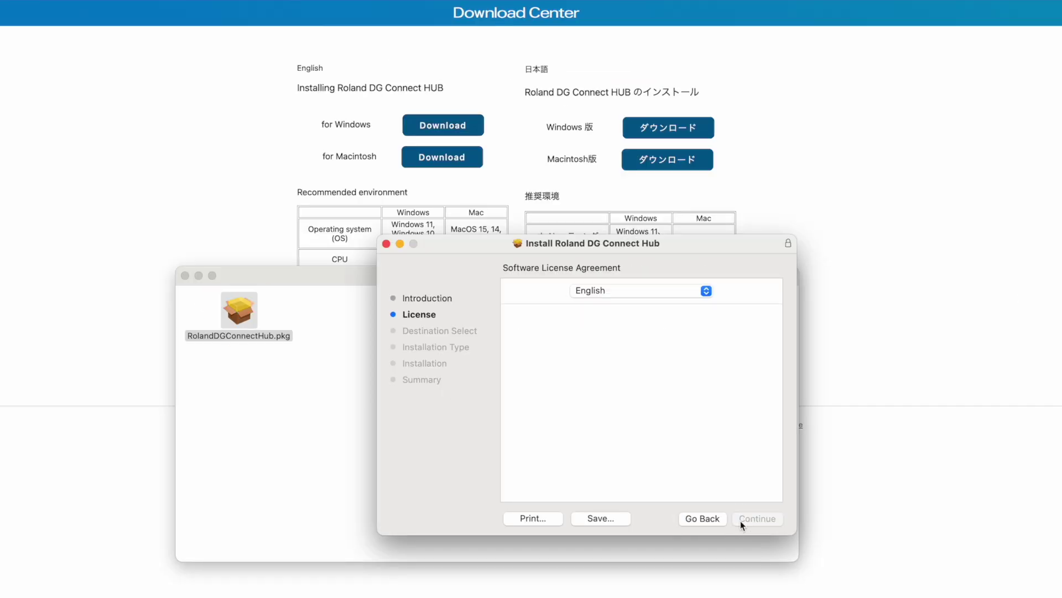
{"action": "scroll", "coordinate": [640, 415], "scroll_direction": "down", "scroll_amount": 2}
{"action": "scroll", "coordinate": [640, 416], "scroll_direction": "down", "scroll_amount": 5}
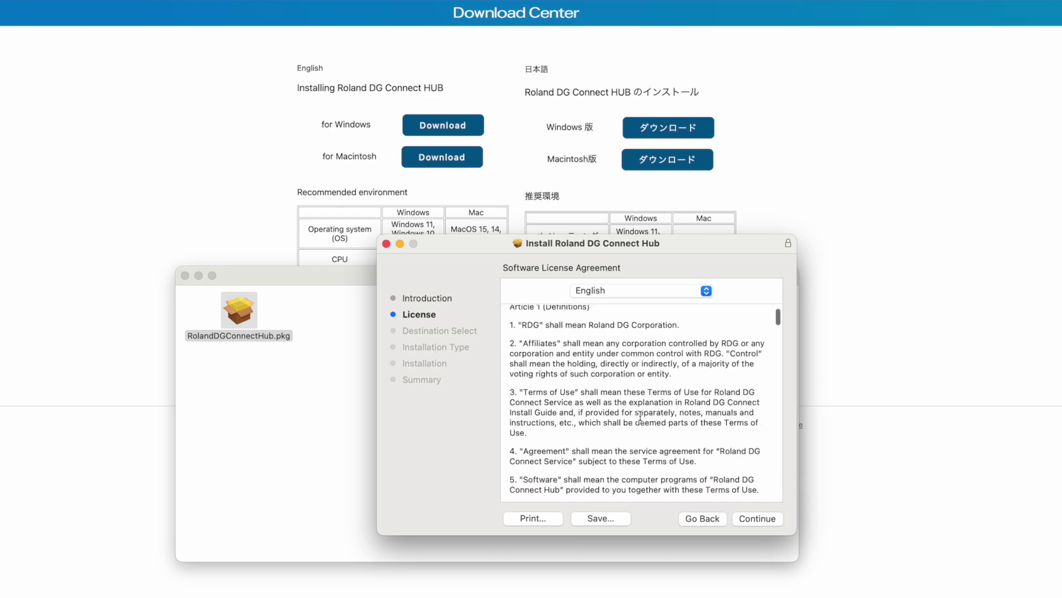
{"action": "scroll", "coordinate": [640, 415], "scroll_direction": "down", "scroll_amount": 5}
{"action": "scroll", "coordinate": [640, 415], "scroll_direction": "down", "scroll_amount": 5}
{"action": "scroll", "coordinate": [641, 416], "scroll_direction": "down", "scroll_amount": 5}
{"action": "scroll", "coordinate": [640, 416], "scroll_direction": "down", "scroll_amount": 5}
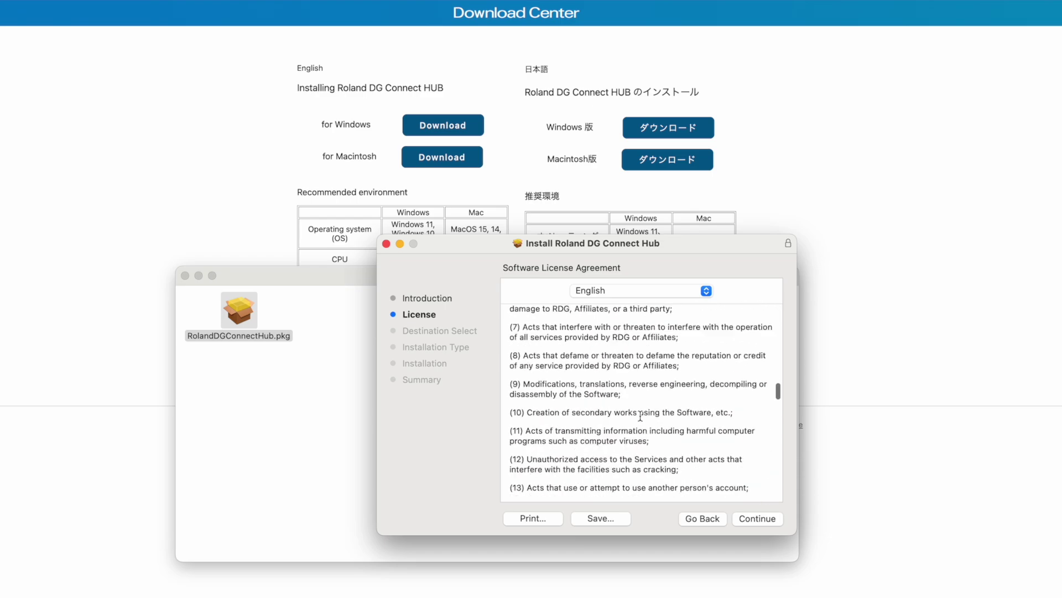
{"action": "scroll", "coordinate": [640, 416], "scroll_direction": "down", "scroll_amount": 5}
{"action": "scroll", "coordinate": [640, 416], "scroll_direction": "down", "scroll_amount": 5}
{"action": "left_click", "coordinate": [760, 522]}
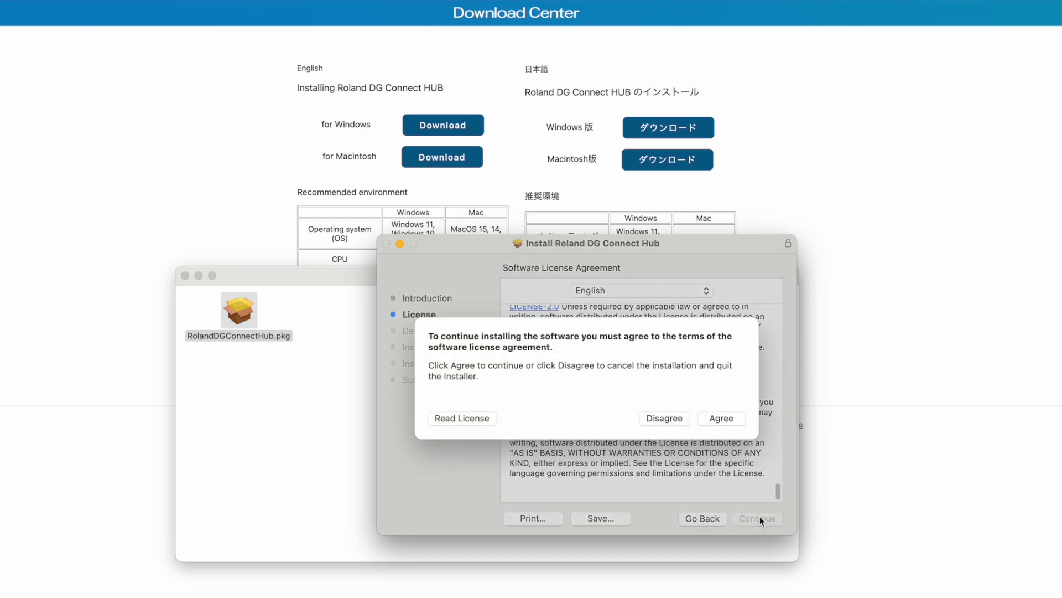
{"action": "left_click", "coordinate": [720, 425]}
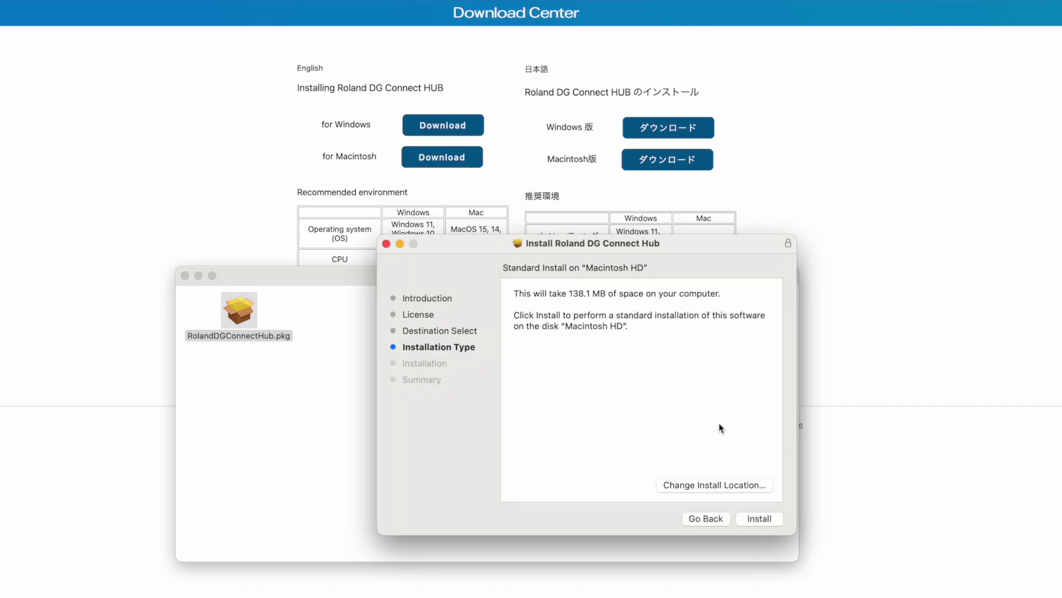
- Install Connect Hub on Macintosh HD, authorising with the admin password
{"action": "left_click", "coordinate": [755, 523]}
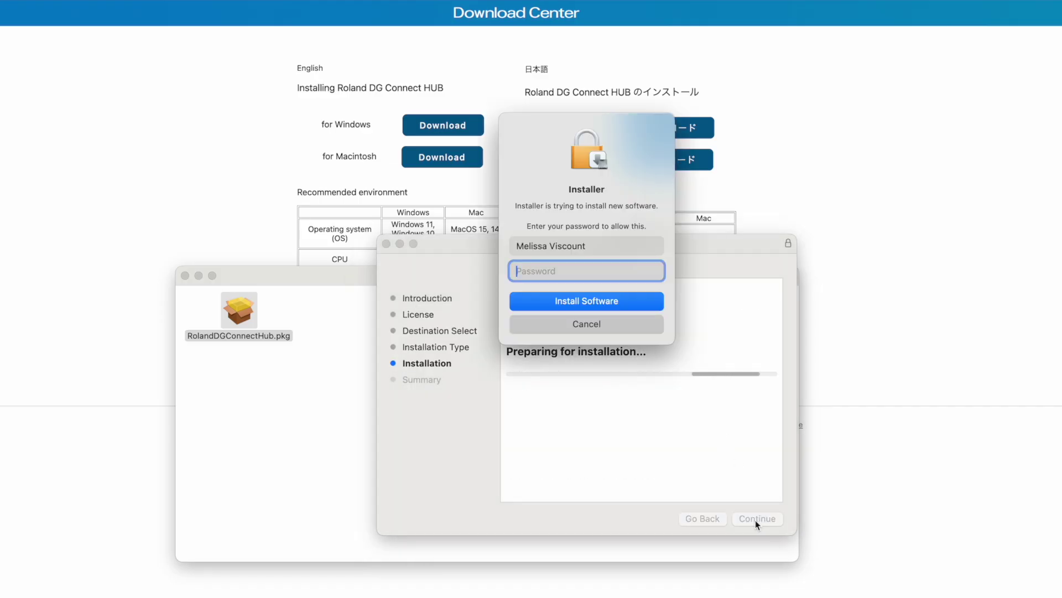
{"action": "type", "text": "•"}
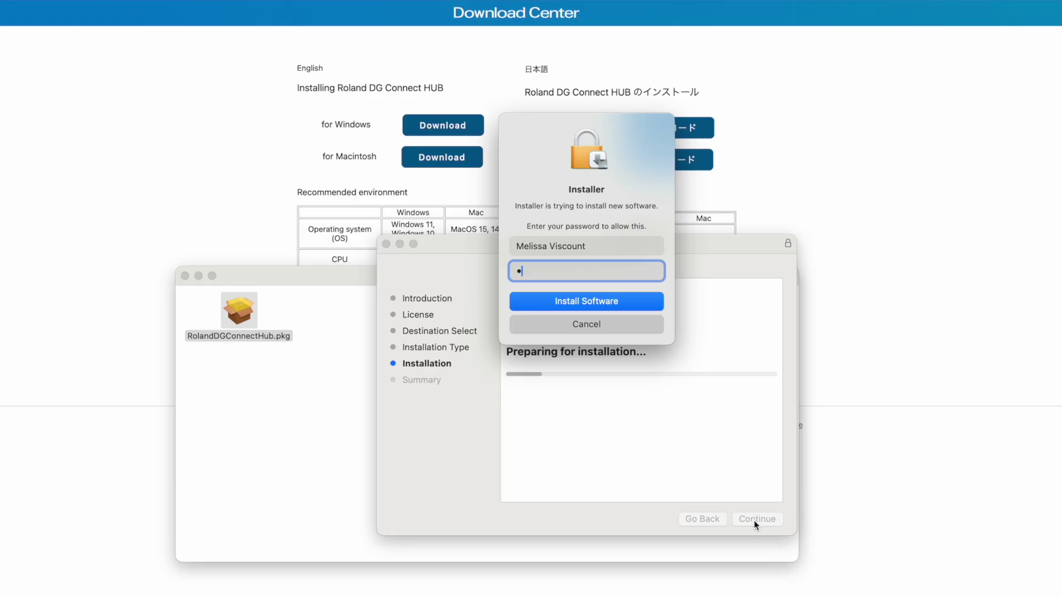
{"action": "type", "text": "•••••"}
{"action": "key", "text": "Return"}
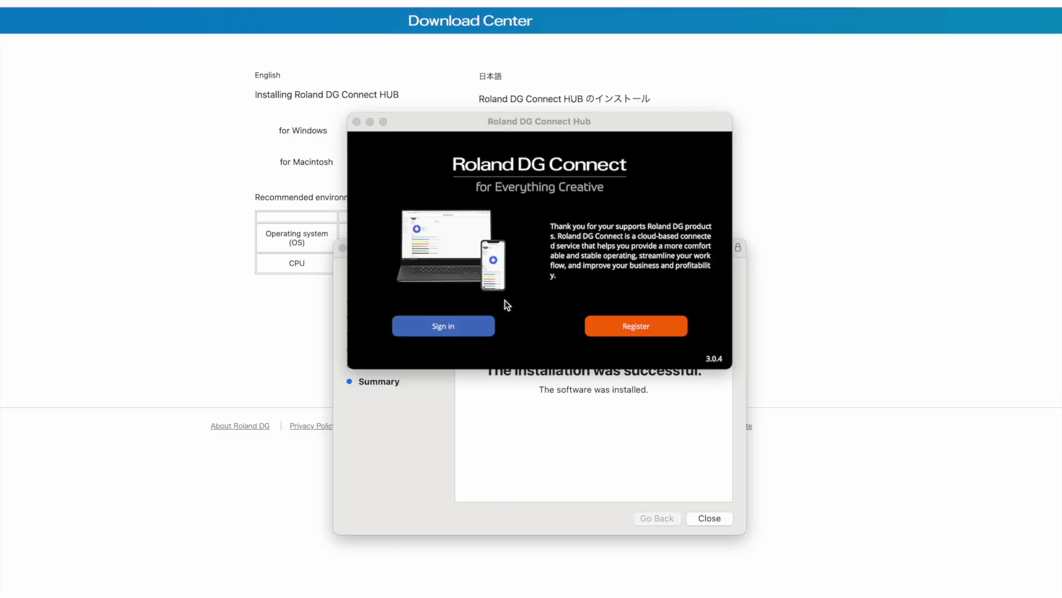
{"action": "left_click", "coordinate": [457, 326]}
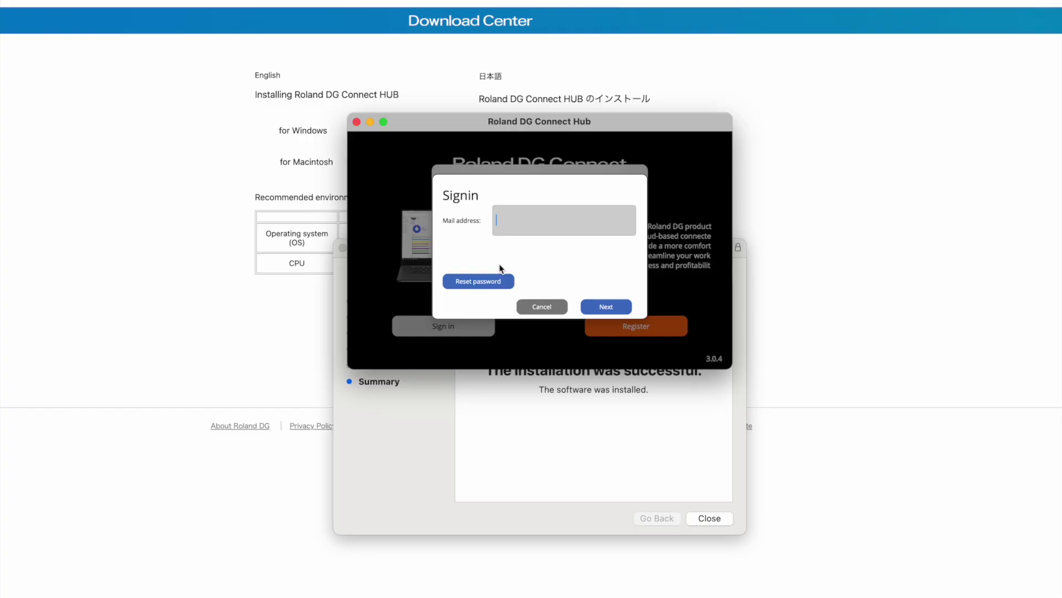
{"action": "left_click", "coordinate": [539, 307]}
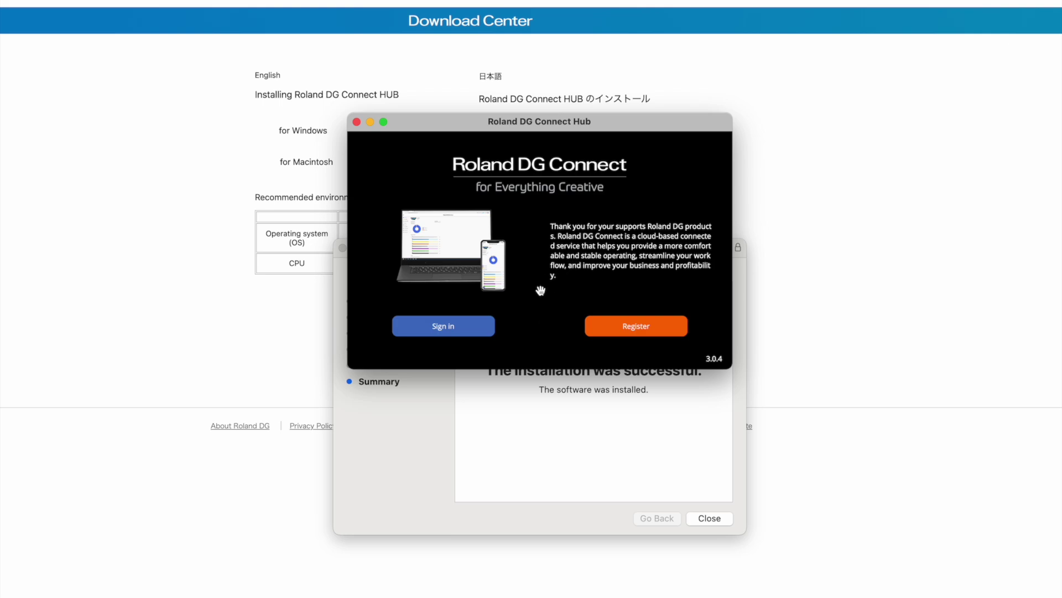
{"action": "left_click", "coordinate": [429, 323]}
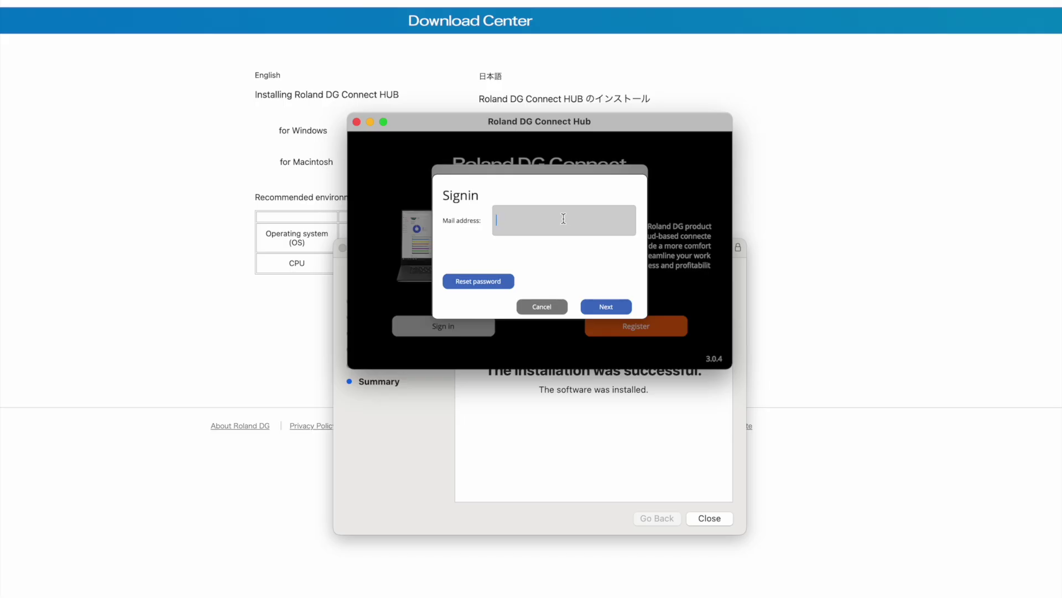
{"action": "left_click", "coordinate": [593, 304]}
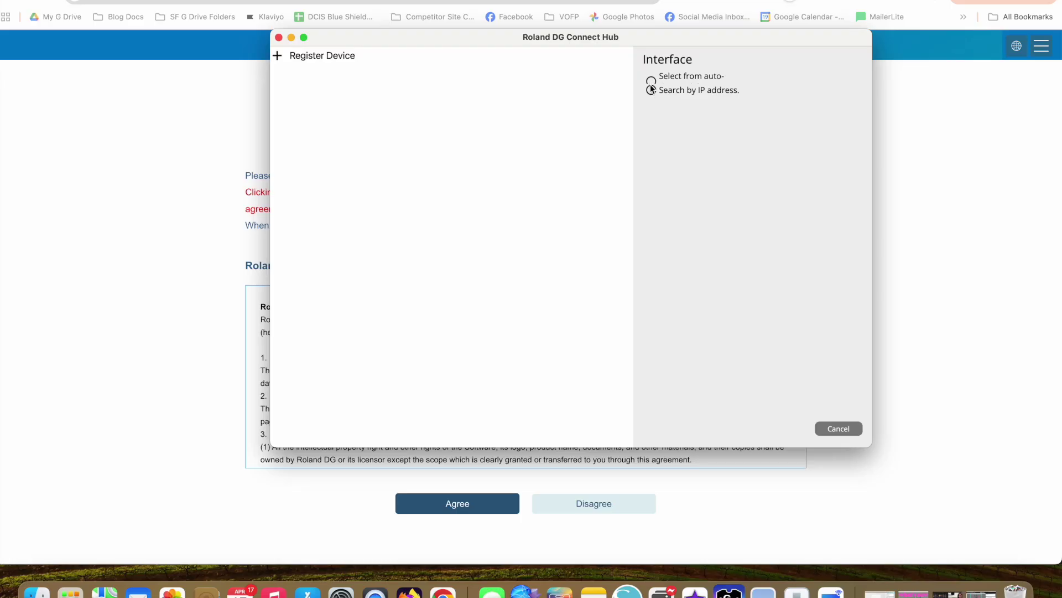
- Search for the printer by IP address and dismiss the Device not found message
{"action": "left_click", "coordinate": [651, 90]}
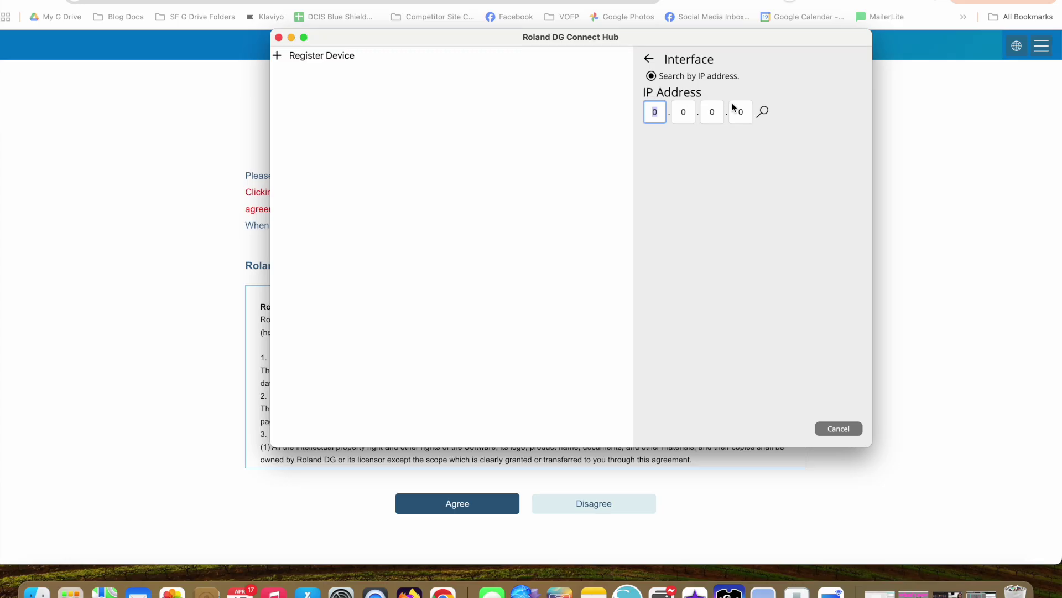
{"action": "left_click", "coordinate": [765, 112]}
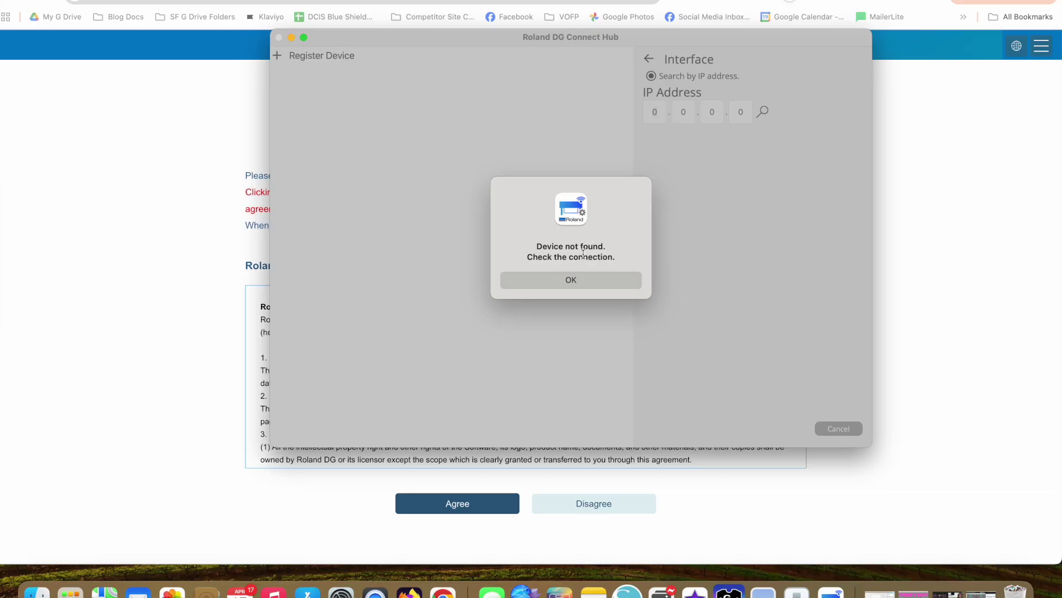
{"action": "left_click", "coordinate": [573, 280]}
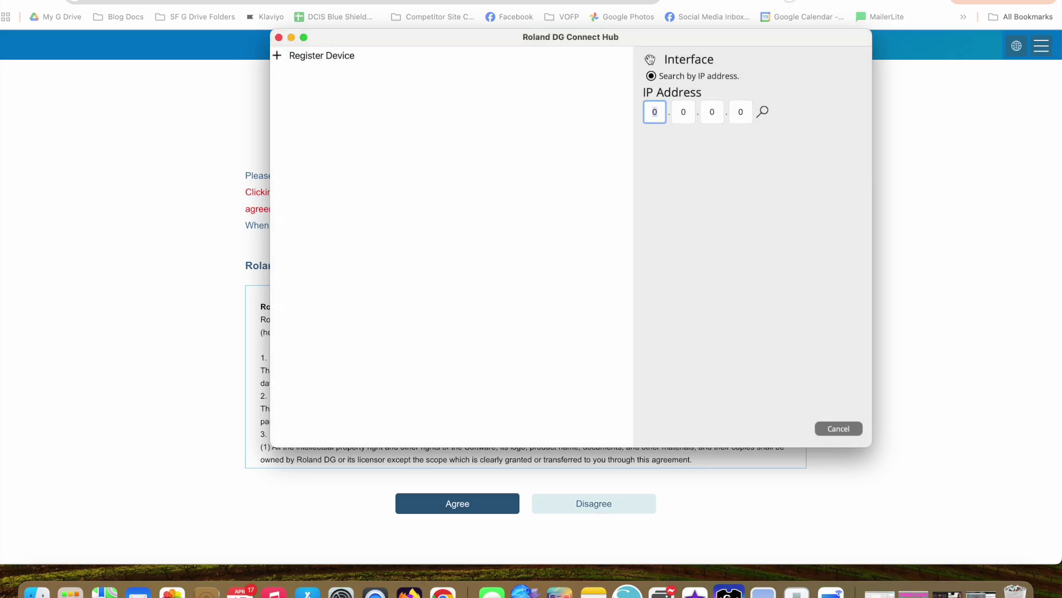
- Retry with auto-search, allow the USB LAN adapter, then close the registration panel
{"action": "left_click", "coordinate": [650, 59]}
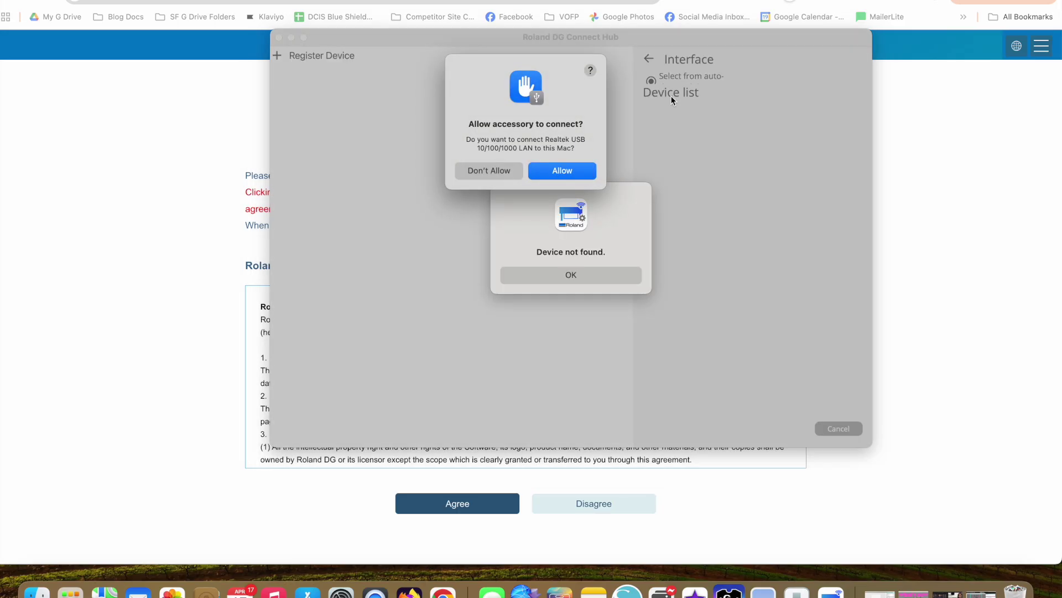
{"action": "left_click", "coordinate": [571, 172]}
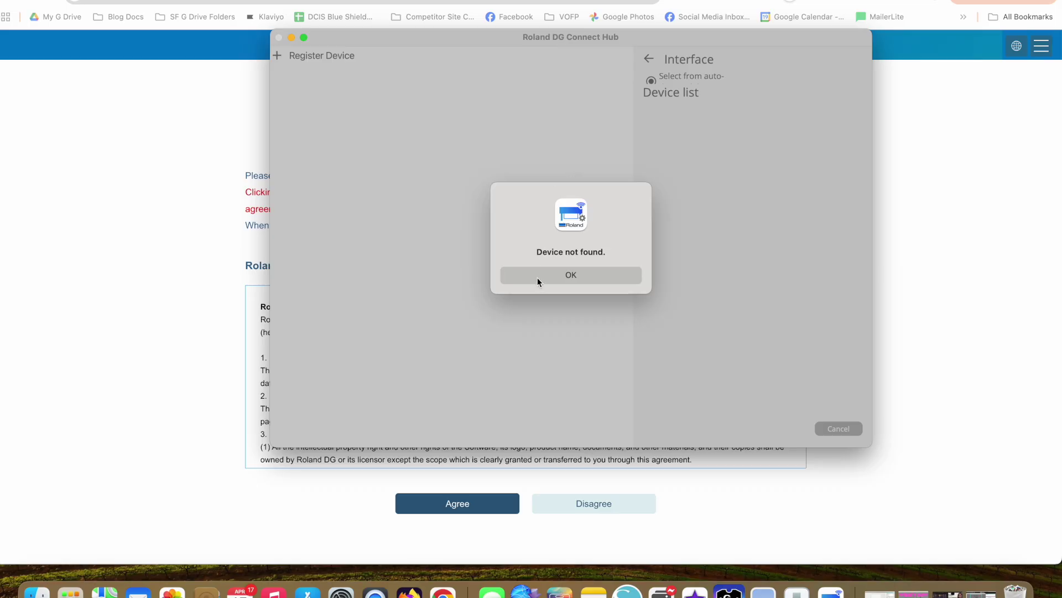
{"action": "left_click", "coordinate": [536, 276]}
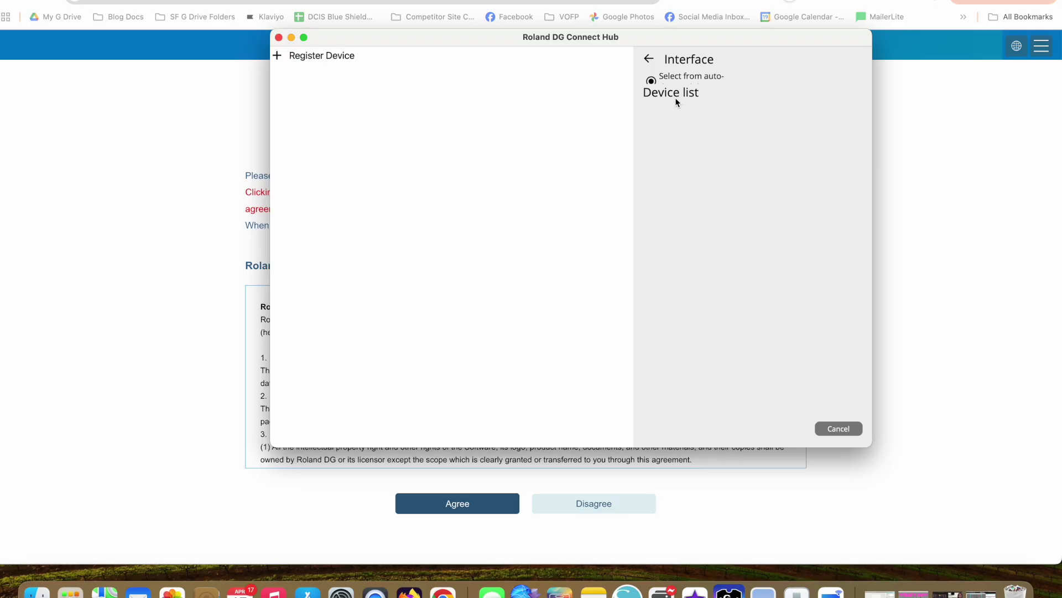
{"action": "left_click", "coordinate": [343, 60]}
- Auto-search, register printer BN2-20A_KFQ0106, and view its firmware update details
{"action": "left_click", "coordinate": [340, 59]}
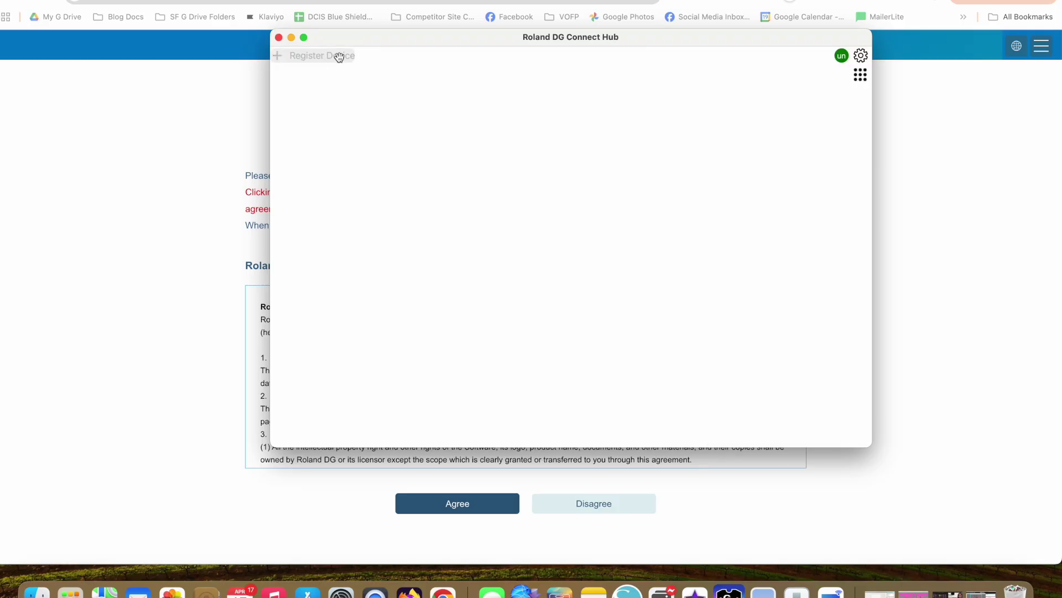
{"action": "left_click", "coordinate": [664, 76]}
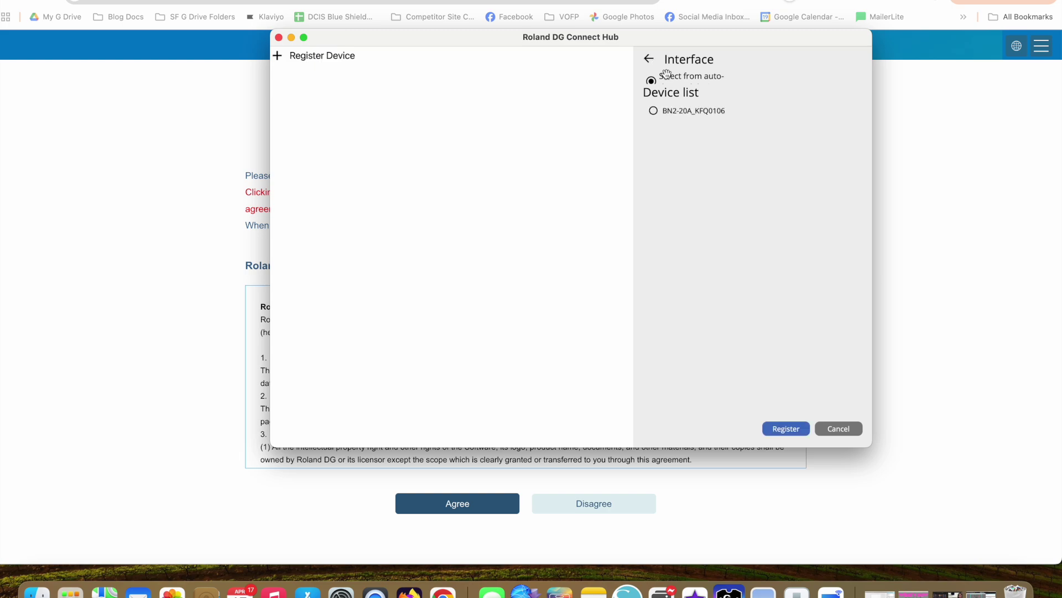
{"action": "left_click", "coordinate": [654, 111]}
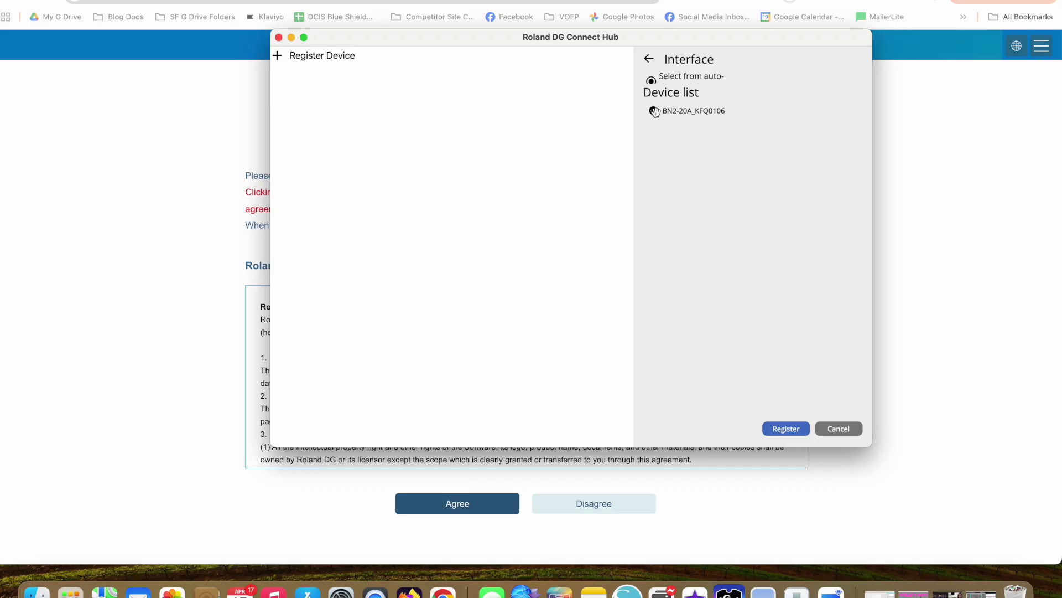
{"action": "left_click", "coordinate": [786, 428]}
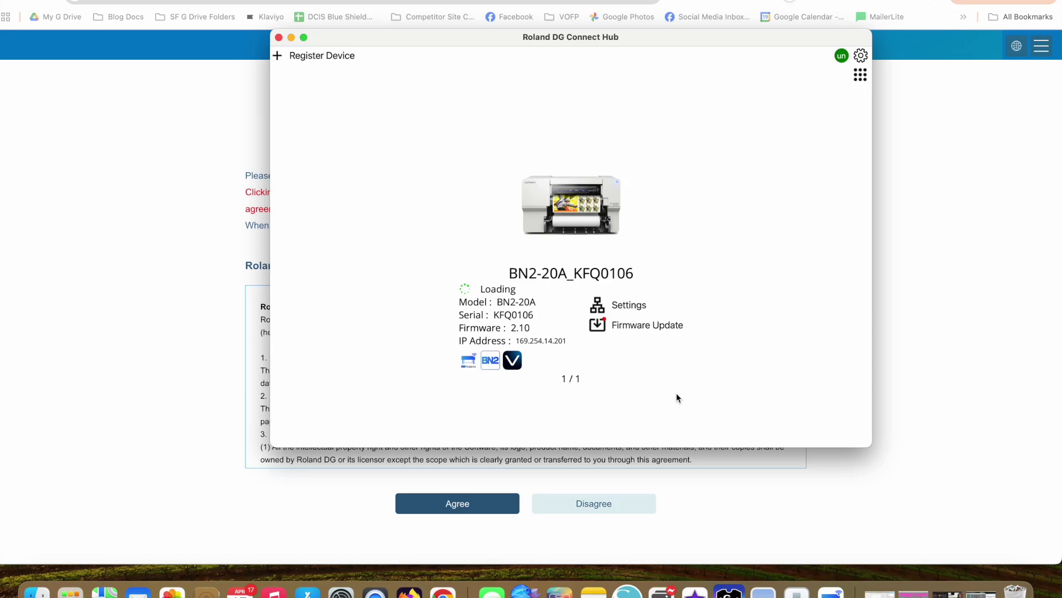
{"action": "left_click", "coordinate": [630, 327]}
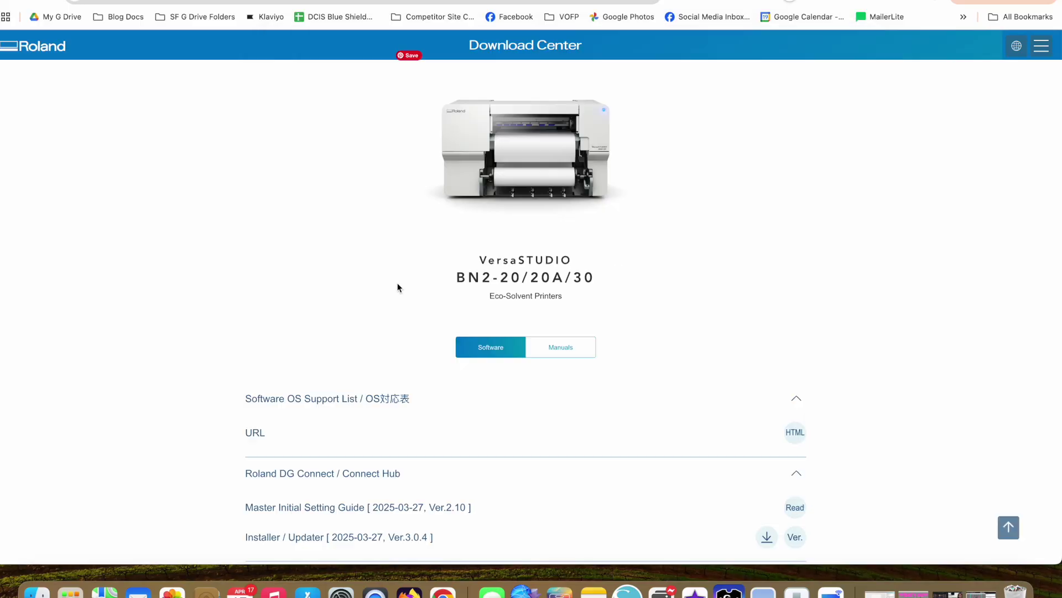
- Accept the license and download BN2 Series Firmware MacOS Updater 2.20, checking its progress
{"action": "scroll", "coordinate": [397, 284], "scroll_direction": "down", "scroll_amount": 3}
{"action": "scroll", "coordinate": [397, 283], "scroll_direction": "down", "scroll_amount": 3}
{"action": "scroll", "coordinate": [397, 285], "scroll_direction": "down", "scroll_amount": 2}
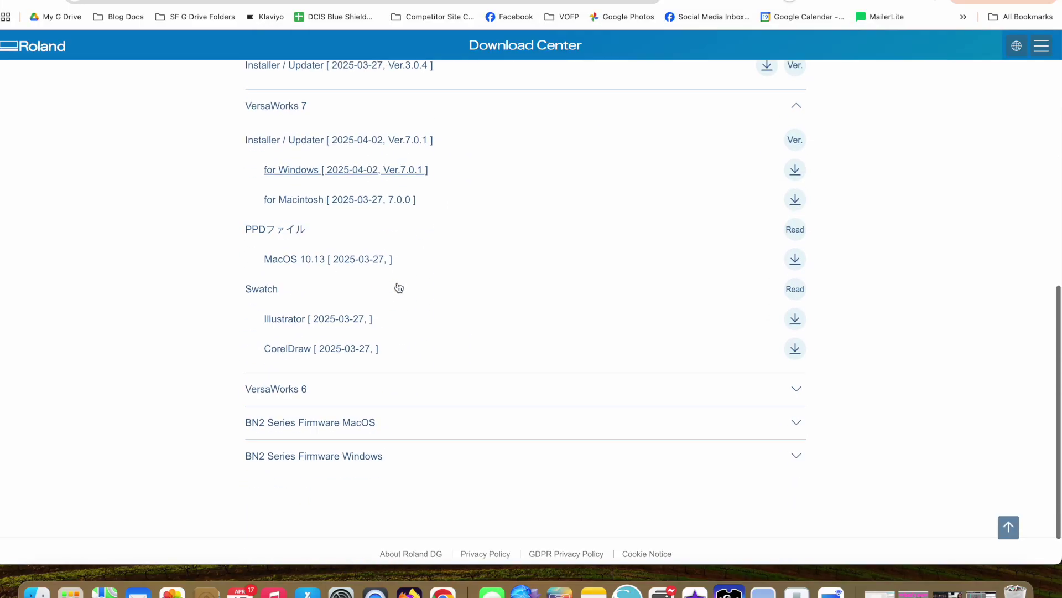
{"action": "scroll", "coordinate": [343, 339], "scroll_direction": "down", "scroll_amount": 1}
{"action": "left_click", "coordinate": [396, 376]}
{"action": "scroll", "coordinate": [400, 377], "scroll_direction": "down", "scroll_amount": 1}
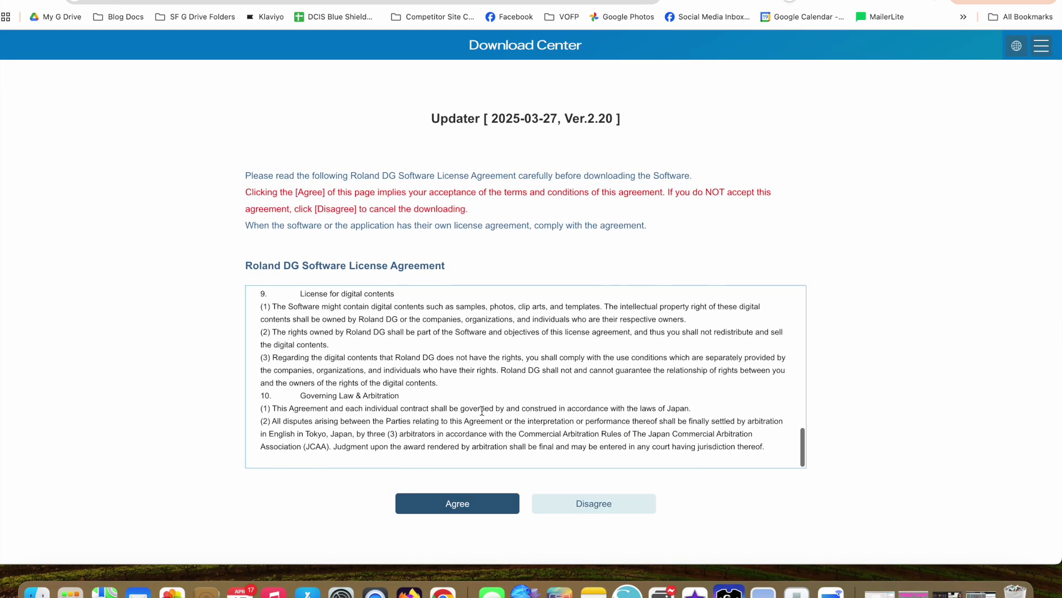
{"action": "left_click", "coordinate": [424, 501]}
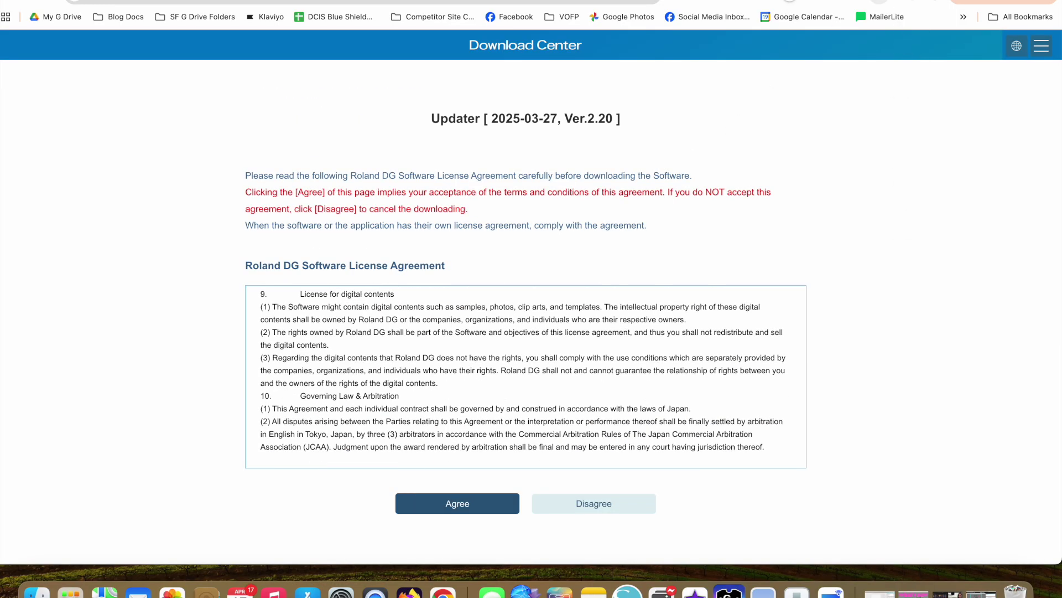
{"action": "left_click", "coordinate": [912, 2]}
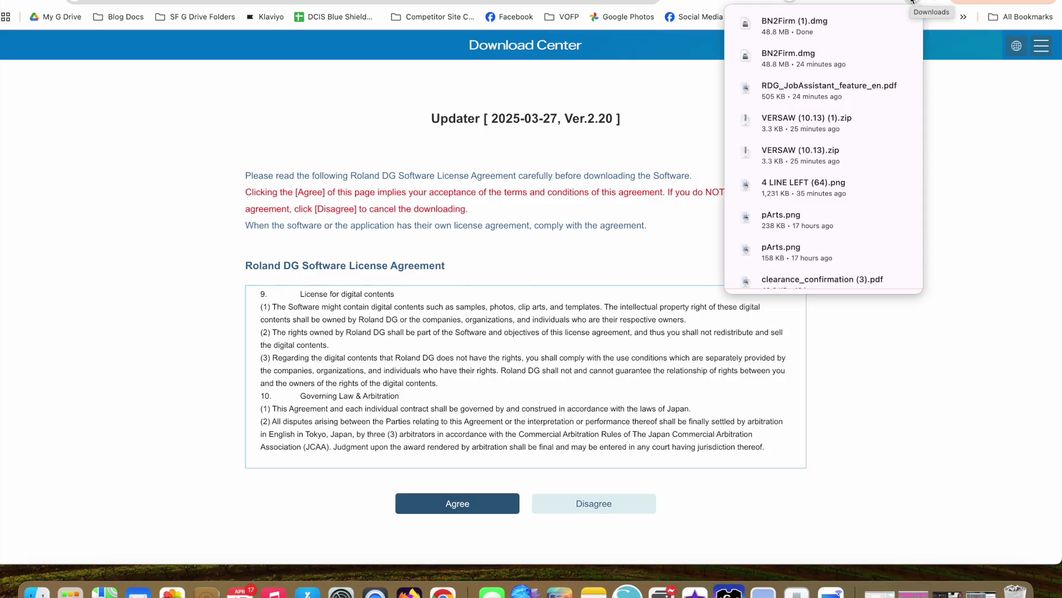
- Launch the BN2Firm220 firmware installer from the downloaded disk image
{"action": "left_click", "coordinate": [834, 23]}
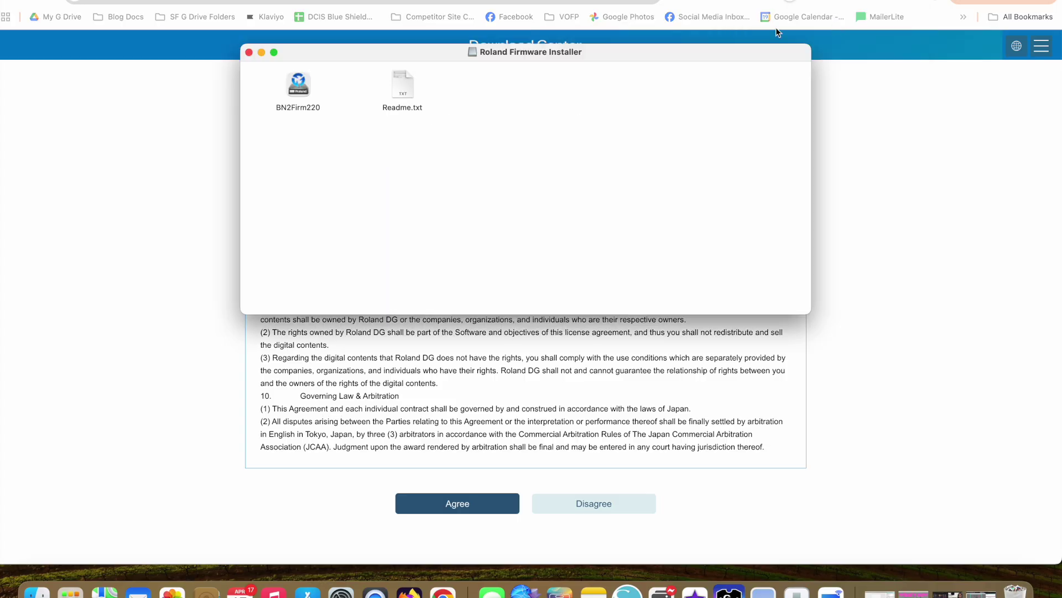
{"action": "double_click", "coordinate": [298, 87]}
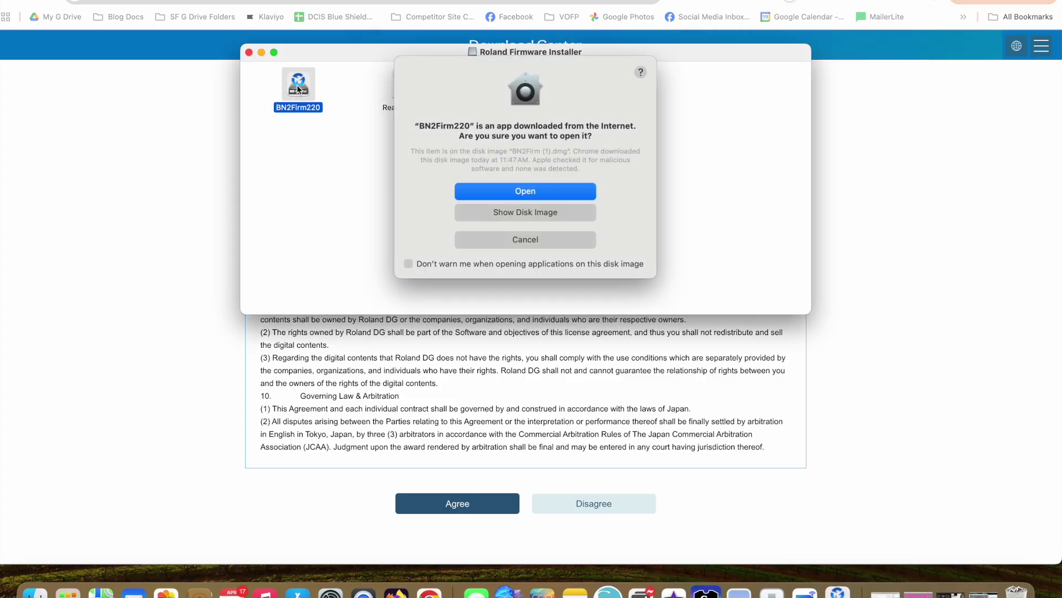
{"action": "left_click", "coordinate": [475, 191]}
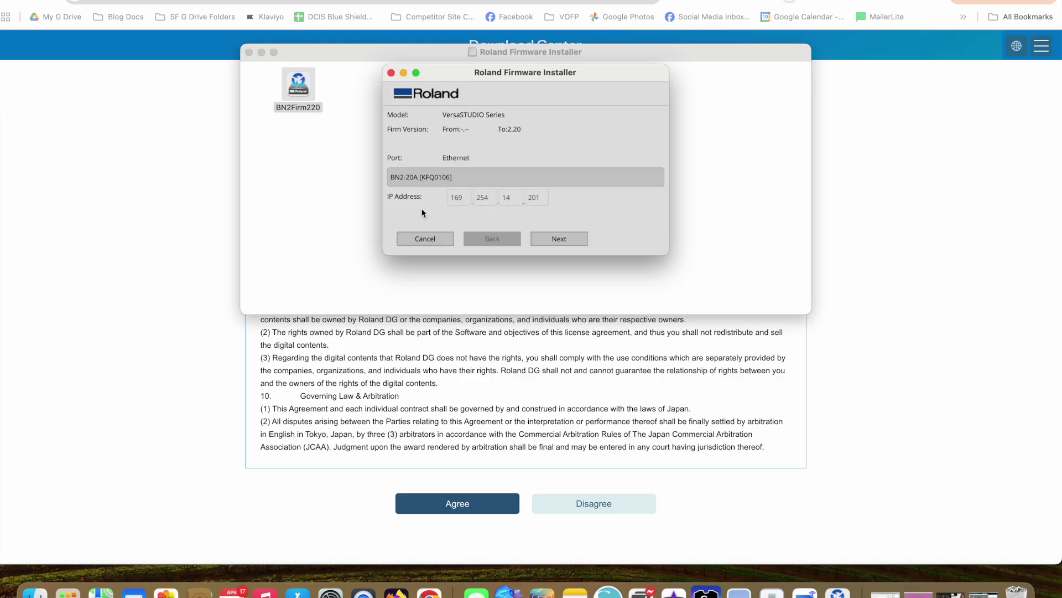
- Start installing firmware 2.20 on the BN2-20A and acknowledge the SUB power switch warning
{"action": "left_click", "coordinate": [555, 239]}
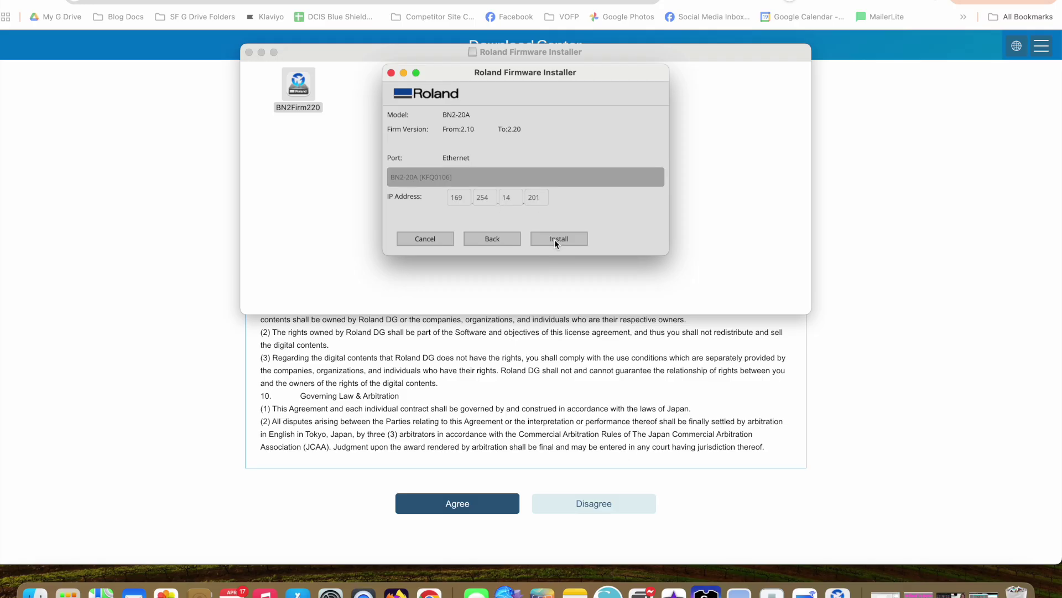
{"action": "left_click", "coordinate": [554, 239]}
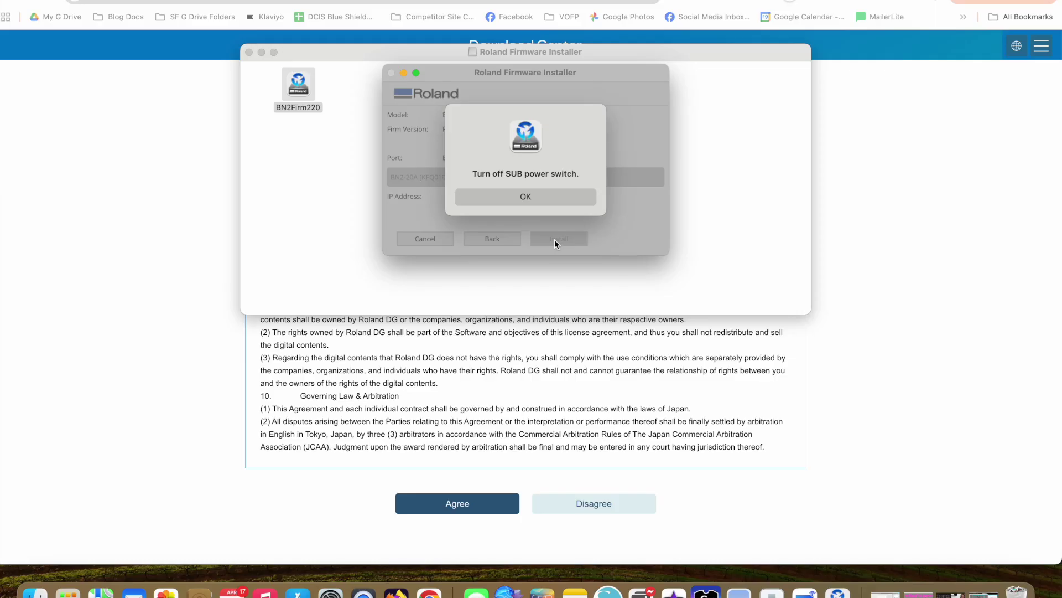
{"action": "left_click", "coordinate": [526, 196]}
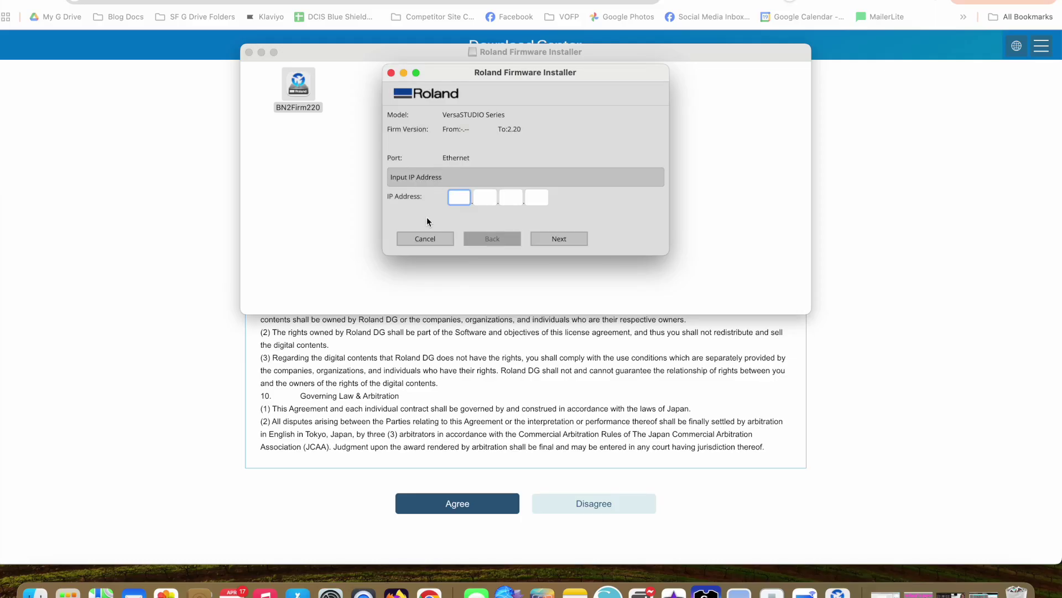
- Cancel the installer, read Readme.txt's disable-WiFi advice in TextEdit, and relaunch BN2Firm220
{"action": "left_click", "coordinate": [424, 240]}
{"action": "left_click", "coordinate": [401, 89]}
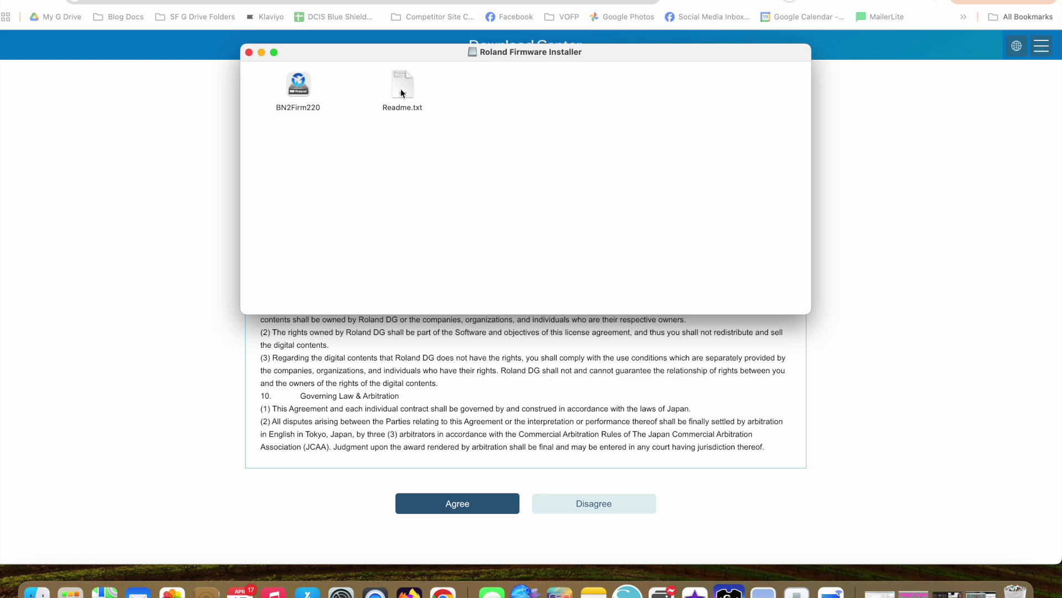
{"action": "double_click", "coordinate": [405, 93]}
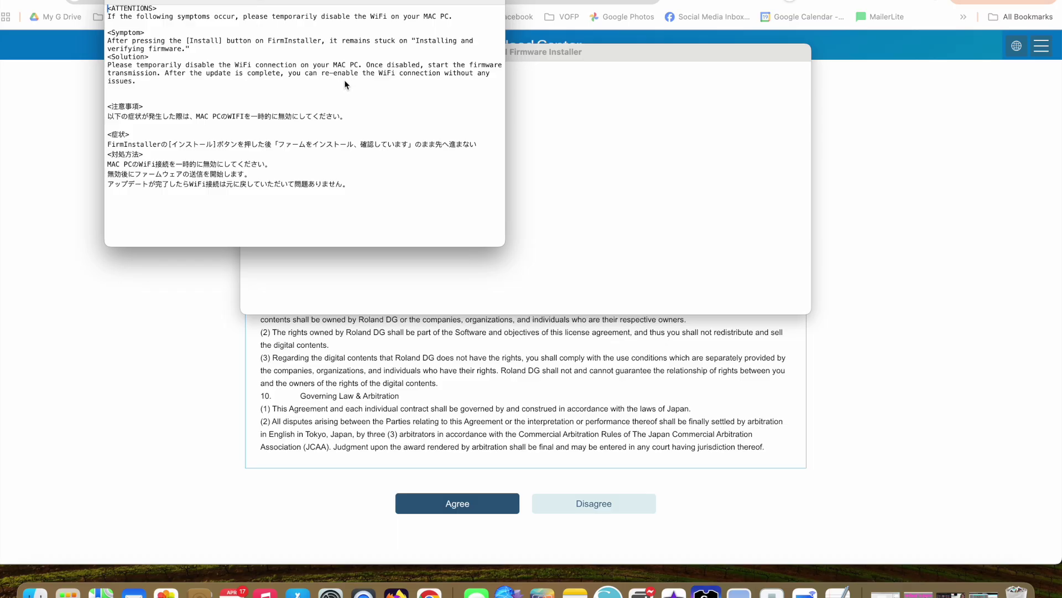
{"action": "left_click", "coordinate": [555, 121]}
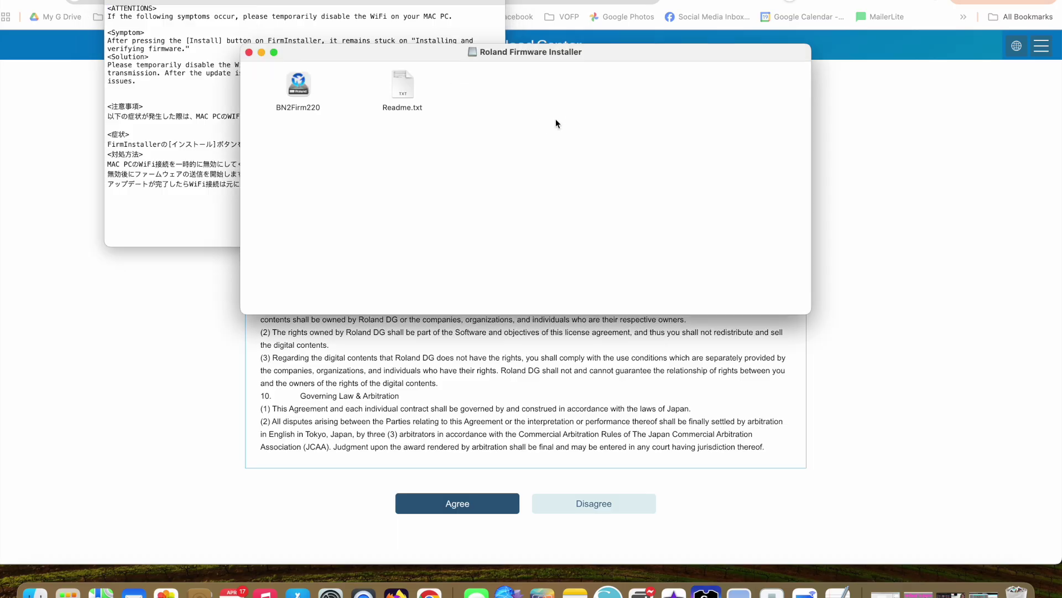
{"action": "double_click", "coordinate": [299, 85]}
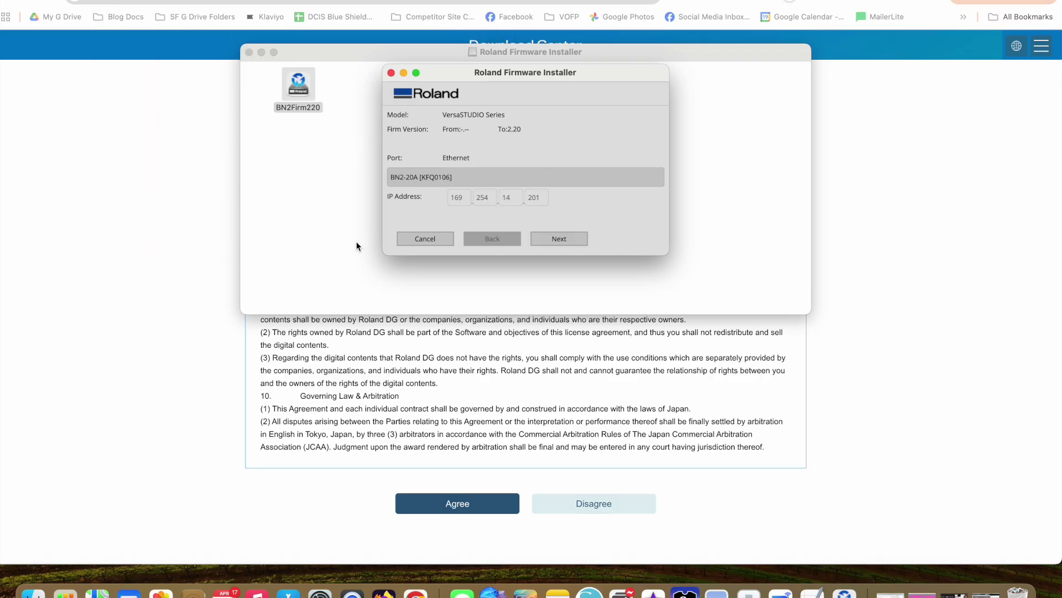
- Connect to the detected BN2-20A and install firmware 2.20 on it
{"action": "left_click", "coordinate": [551, 238]}
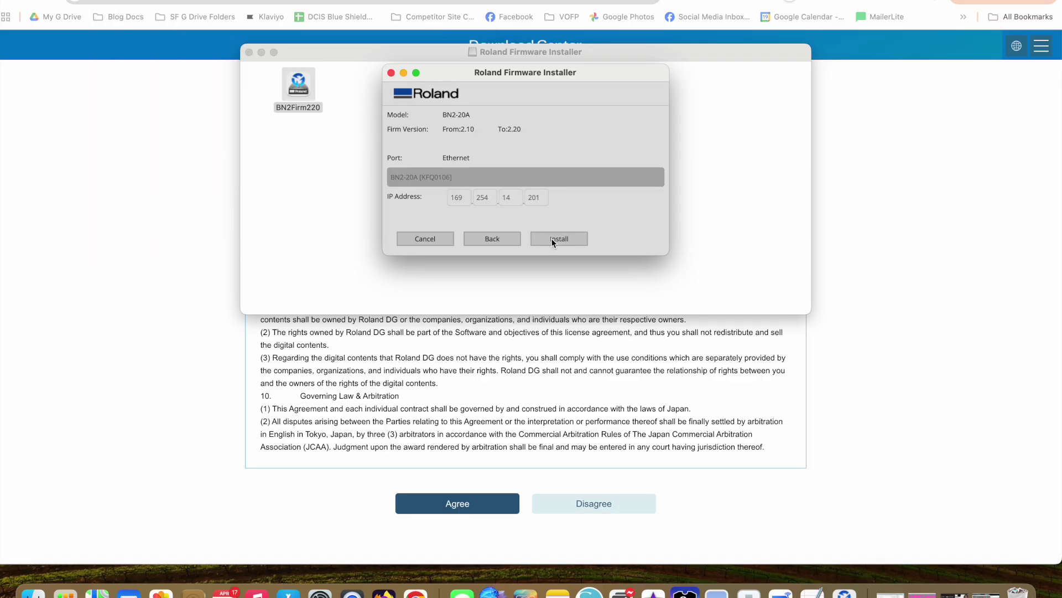
{"action": "left_click", "coordinate": [564, 241]}
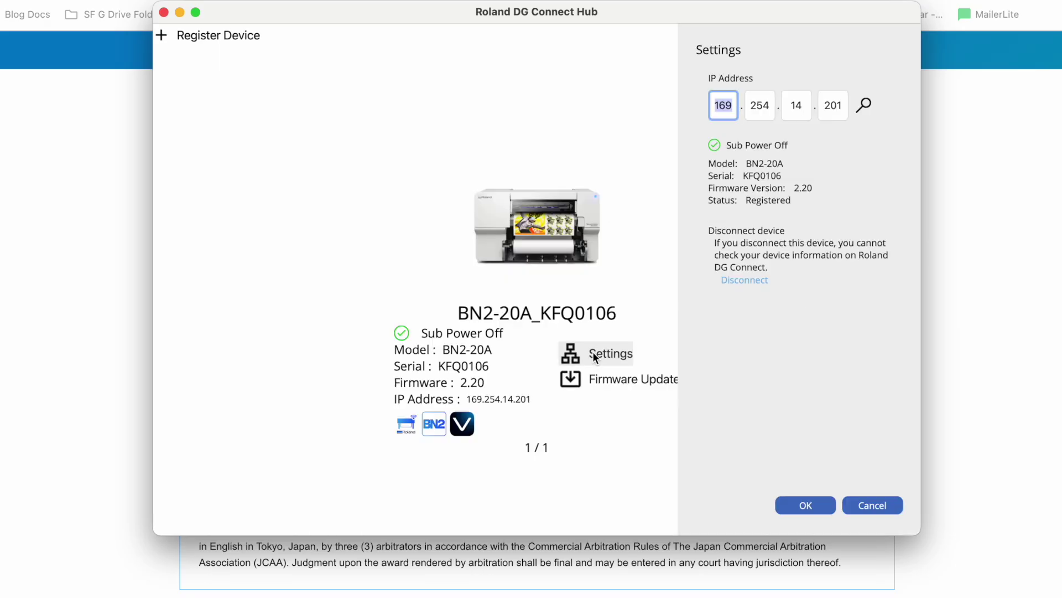
- Check the printer's IP address in its connection settings, then close them
{"action": "left_click", "coordinate": [593, 354]}
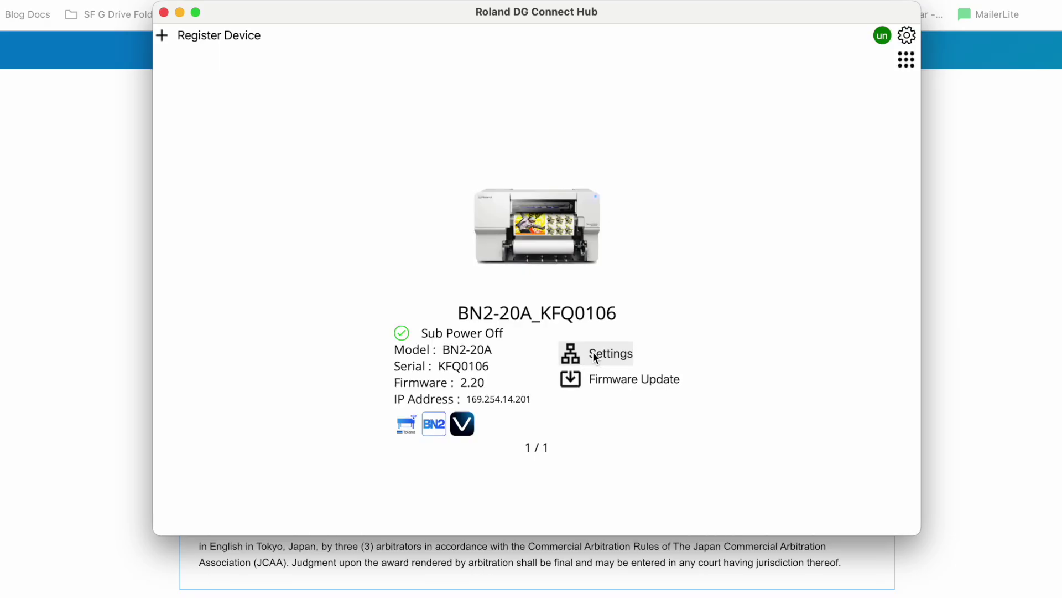
{"action": "left_click", "coordinate": [592, 352]}
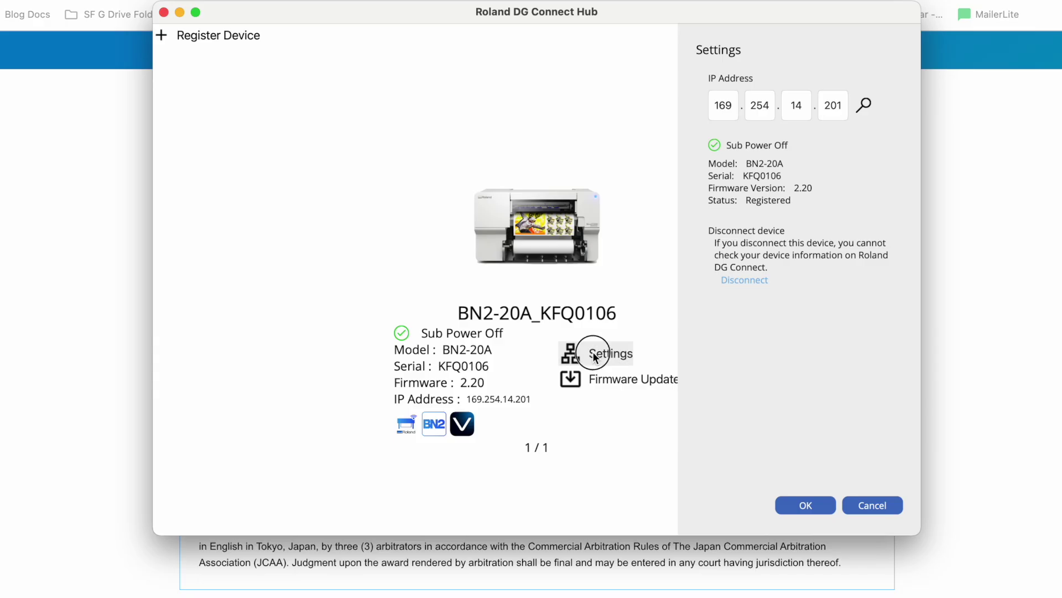
{"action": "left_click", "coordinate": [593, 352]}
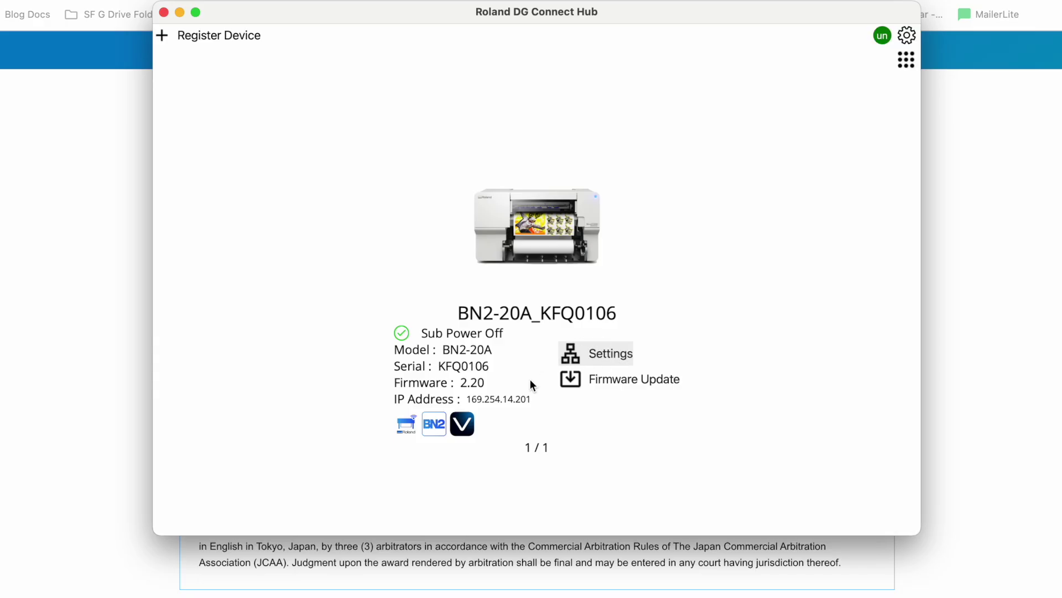
- View the VersaWorks 7, Roland DG Connect and BN2 Utility 3.0.3.0 app panels
{"action": "left_click", "coordinate": [465, 426]}
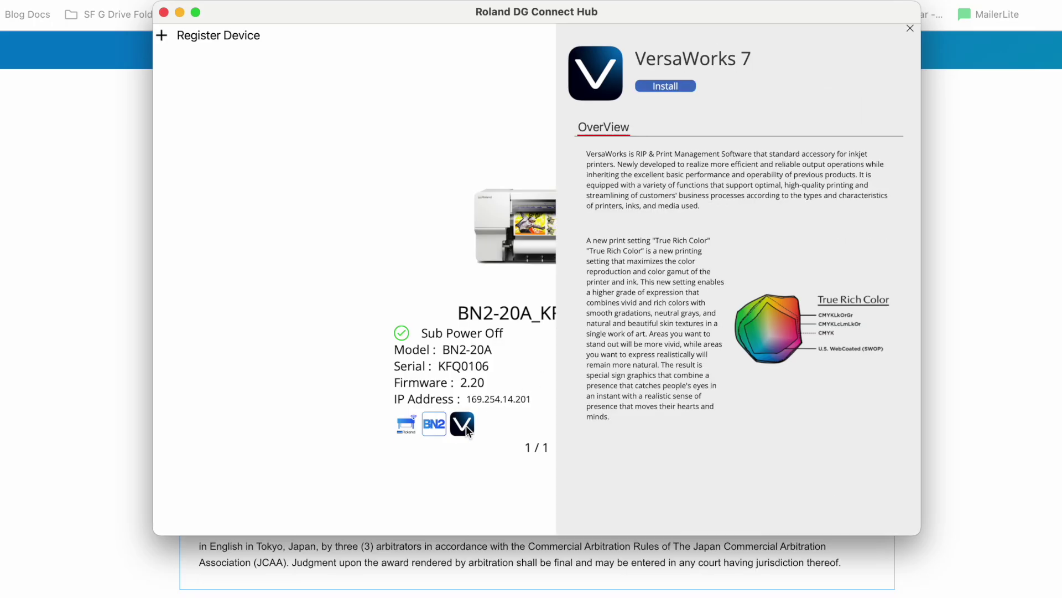
{"action": "left_click", "coordinate": [430, 433]}
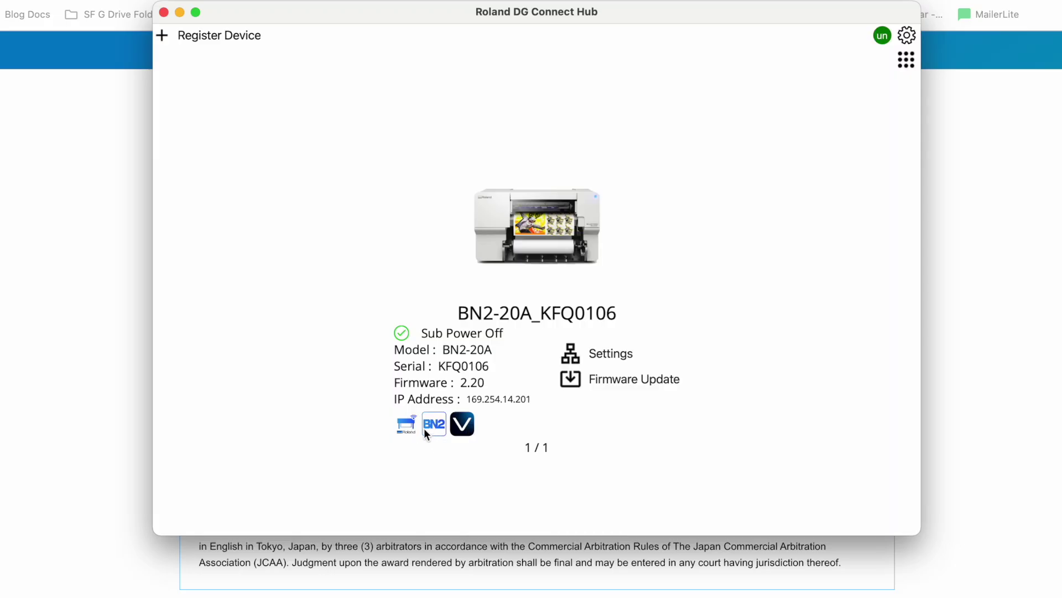
{"action": "left_click", "coordinate": [409, 427]}
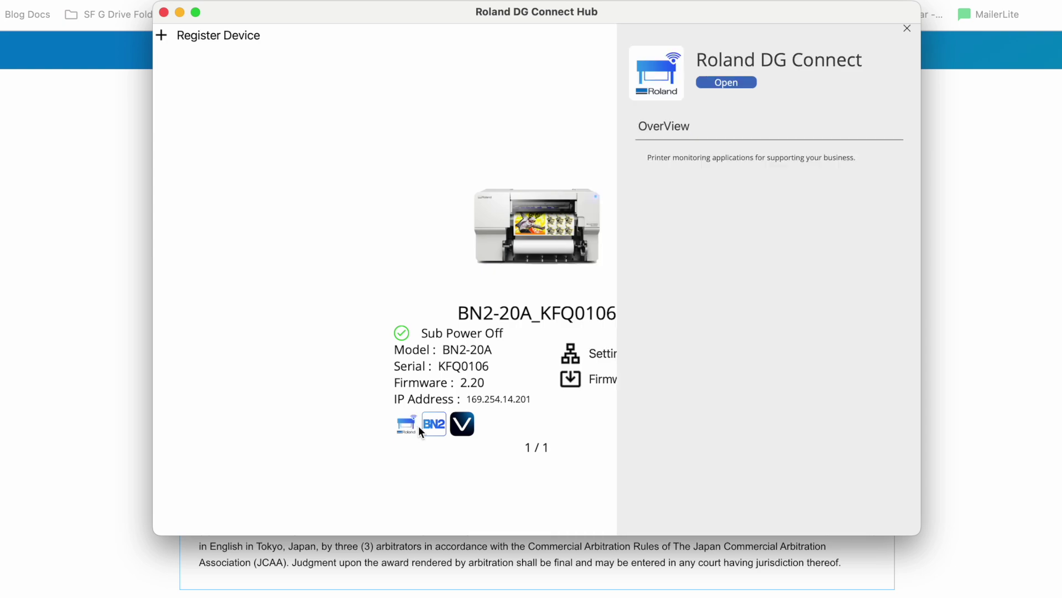
{"action": "left_click", "coordinate": [444, 428]}
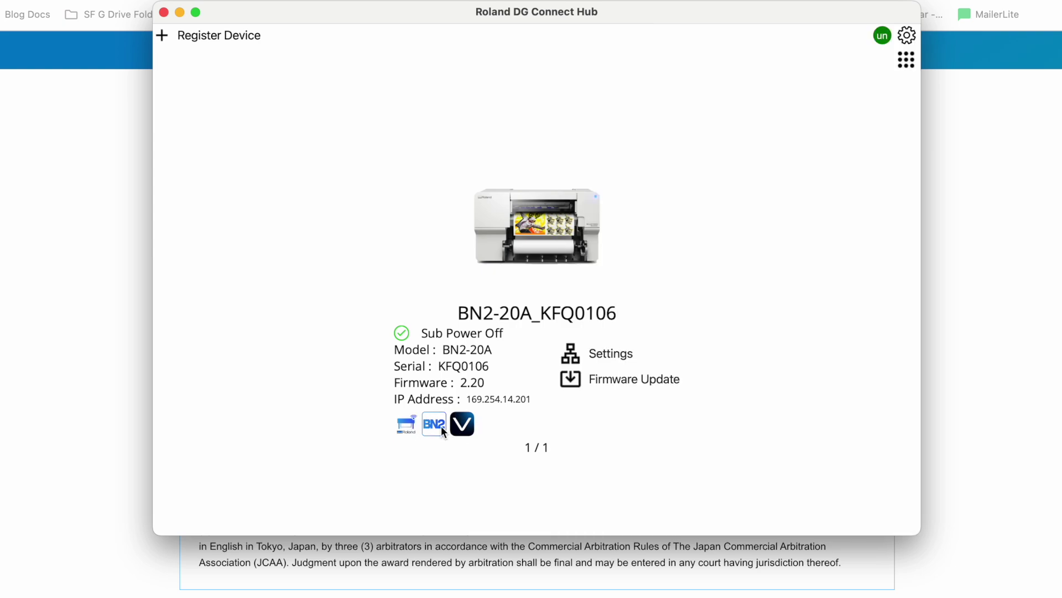
{"action": "left_click", "coordinate": [440, 427]}
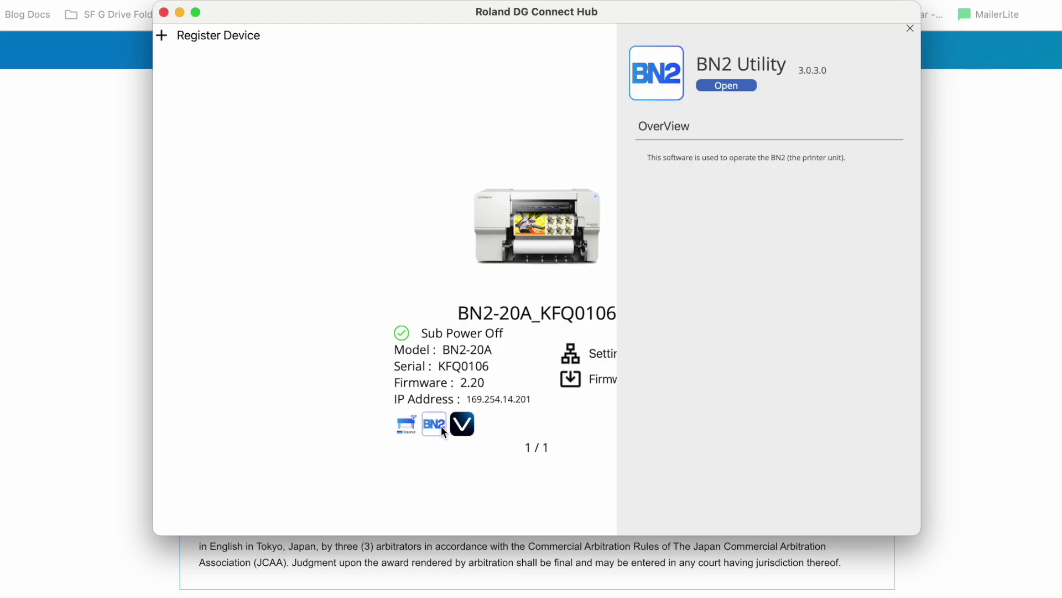
- Launch BN2 Utility to see ink levels, then show Roland DG Connect's Privacy & Terms
{"action": "left_click", "coordinate": [715, 86]}
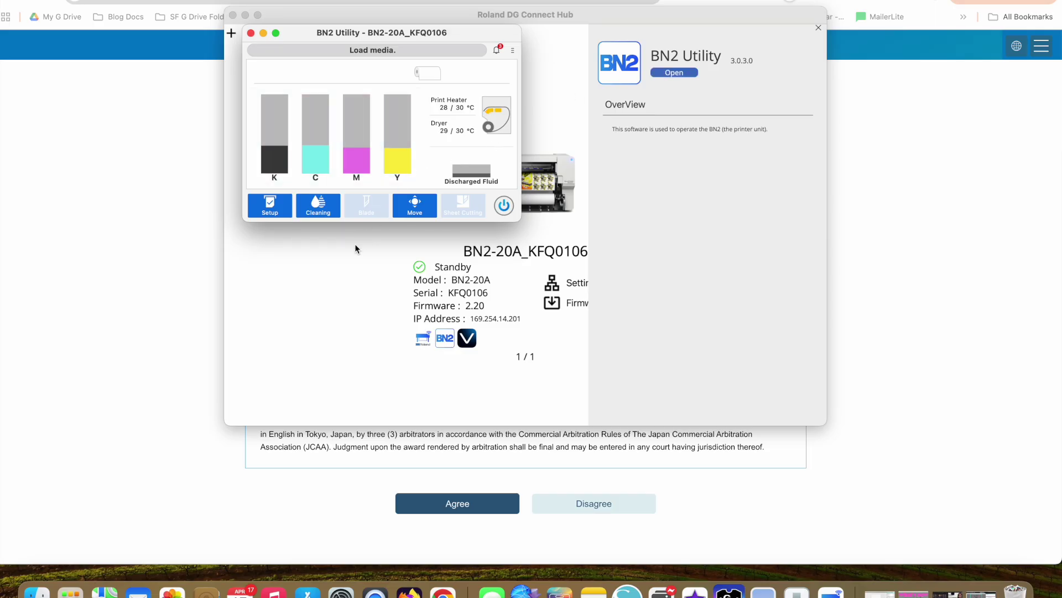
{"action": "left_click", "coordinate": [442, 345]}
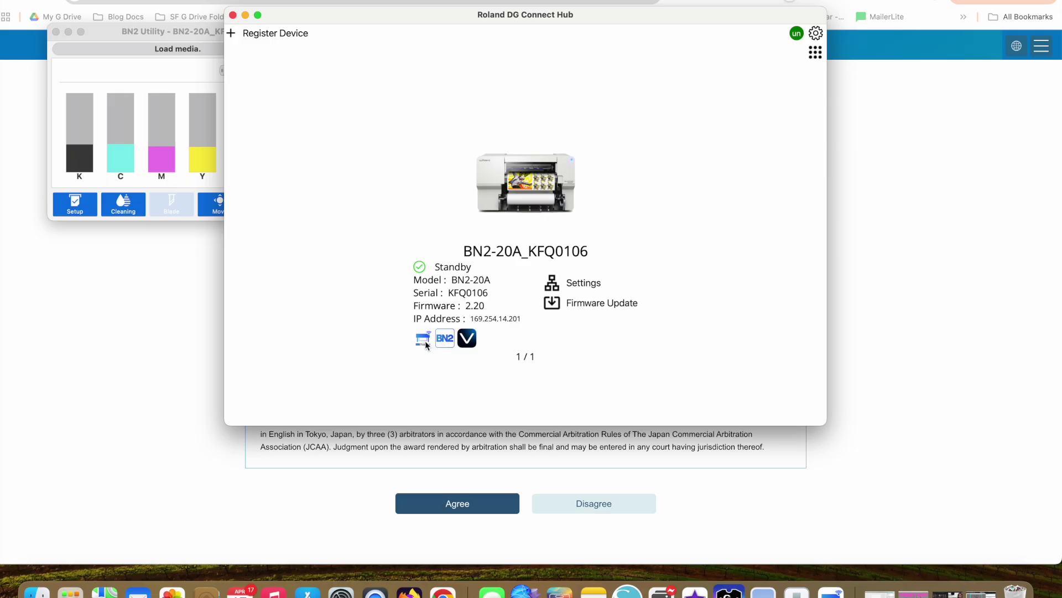
{"action": "left_click", "coordinate": [424, 339]}
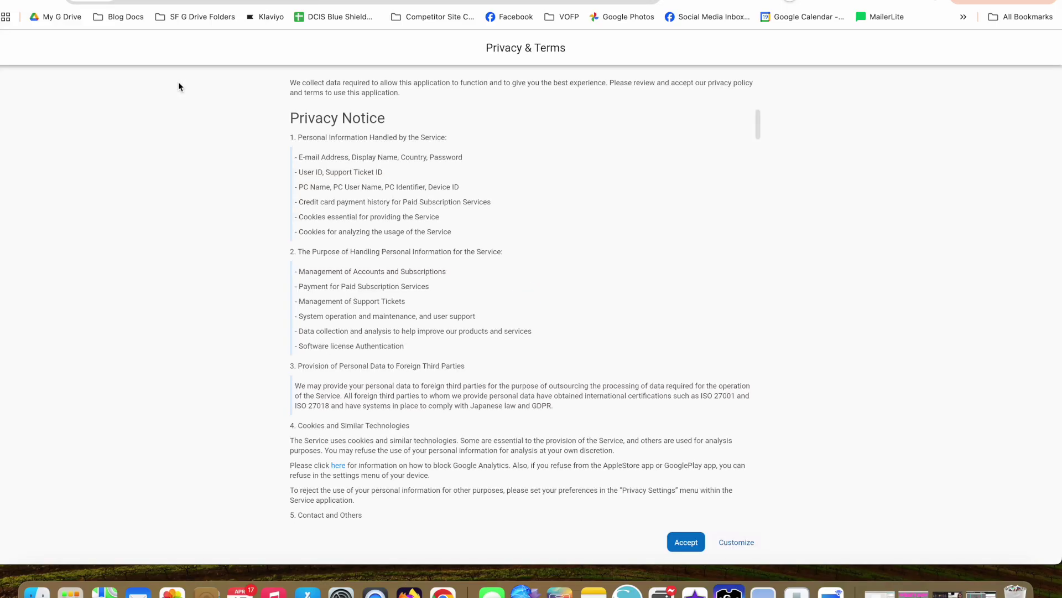
{"action": "scroll", "coordinate": [517, 339], "scroll_direction": "down", "scroll_amount": 10}
- Accept the privacy terms, install VersaWorks 7 with the admin password, and close the Hub installer
{"action": "left_click", "coordinate": [683, 540]}
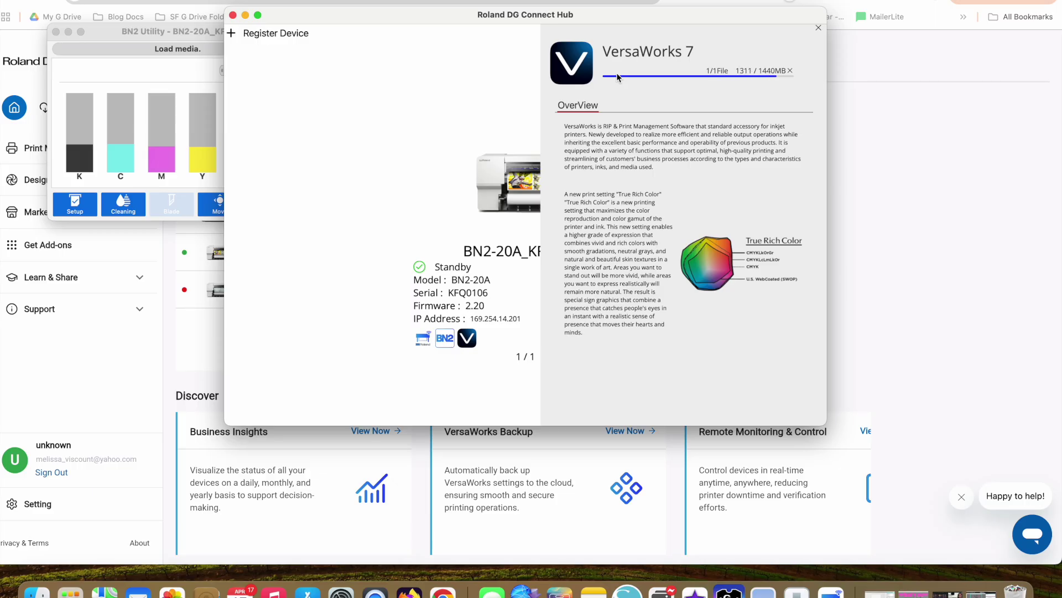
{"action": "left_click", "coordinate": [380, 438]}
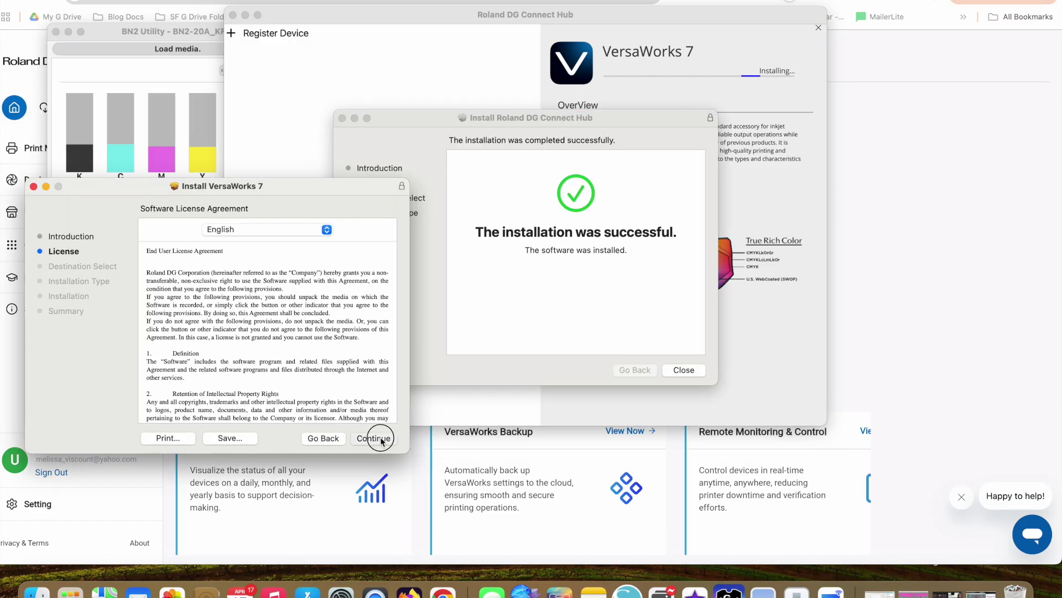
{"action": "key", "text": "Return"}
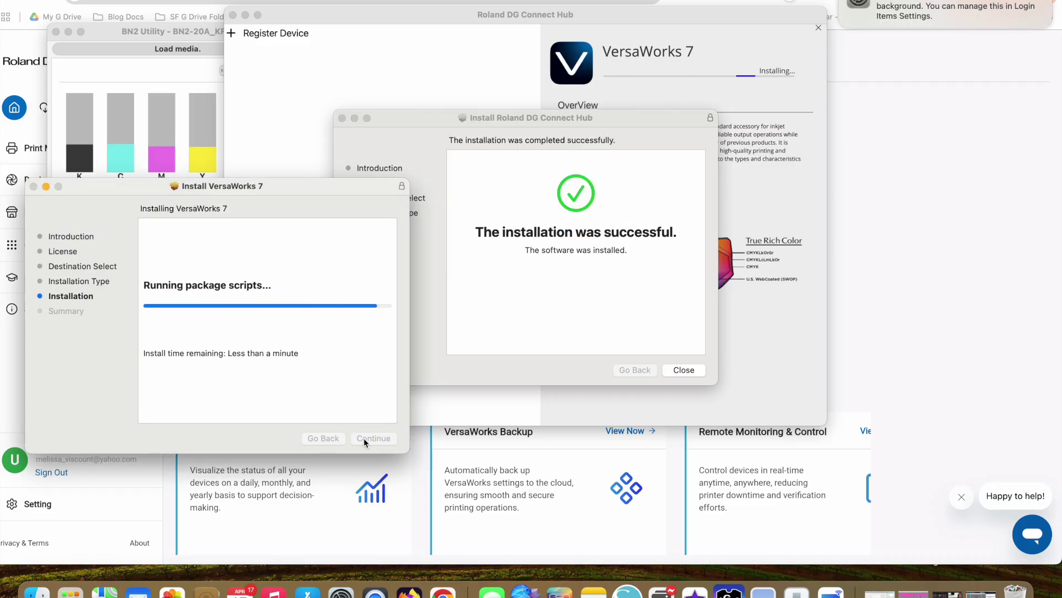
{"action": "left_click", "coordinate": [682, 369]}
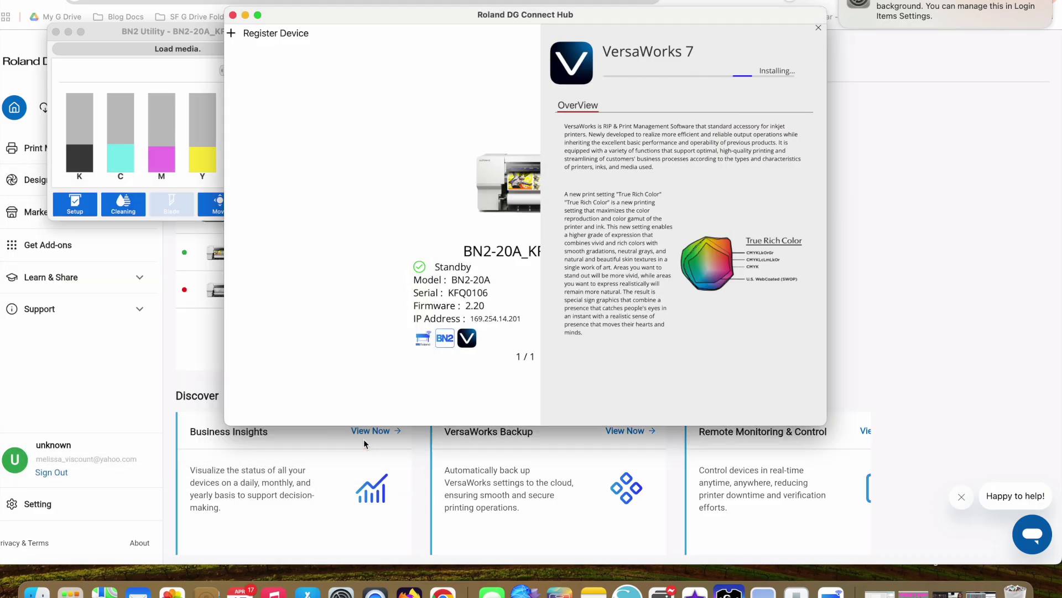
{"action": "left_click", "coordinate": [637, 403]}
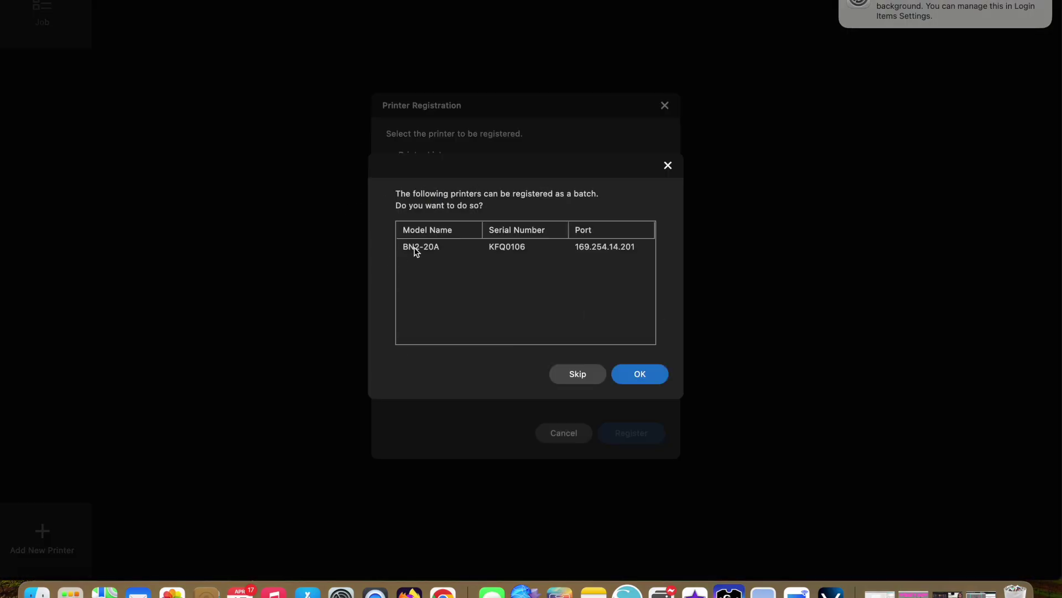
- Batch-register the detected BN2-20A in VersaWorks 7 and dismiss the registration notice
{"action": "left_click", "coordinate": [630, 377]}
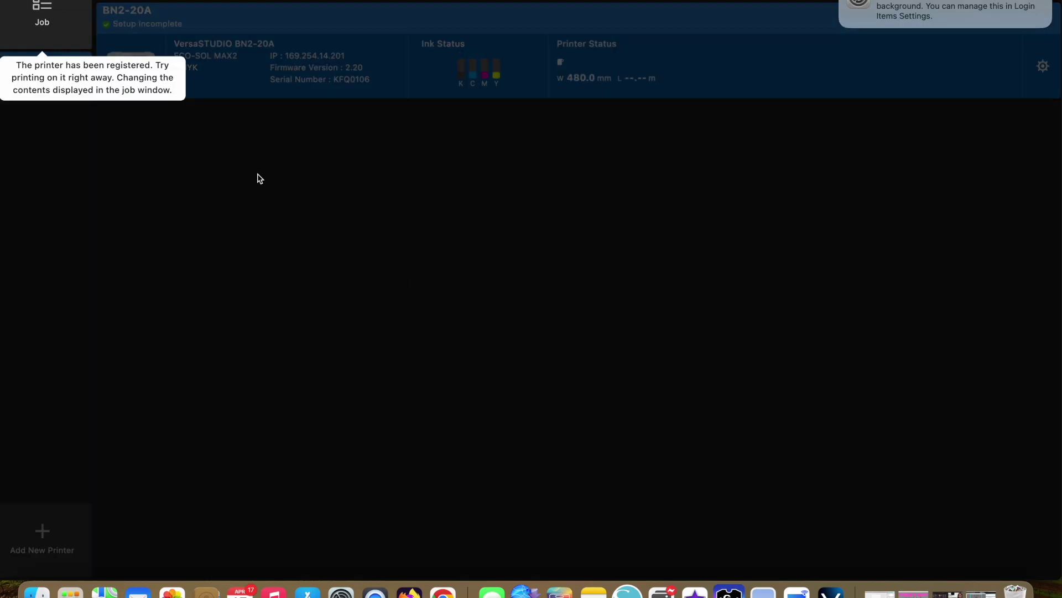
{"action": "left_click", "coordinate": [259, 177]}
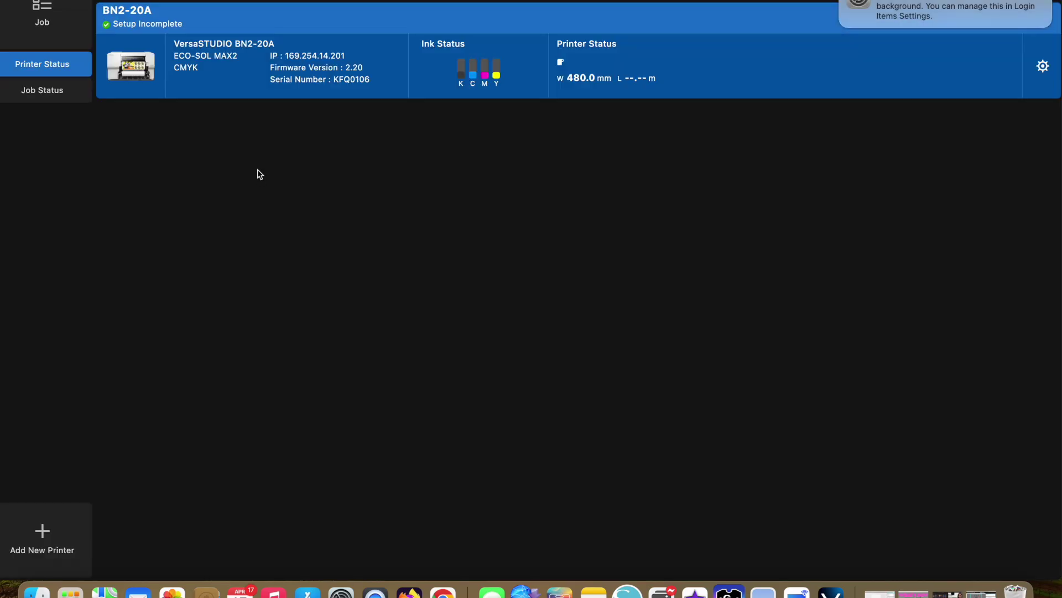
{"action": "left_click", "coordinate": [215, 79]}
- Browse the printer options list and the Printer Status, Job Status and job queue views
{"action": "left_click", "coordinate": [1044, 67]}
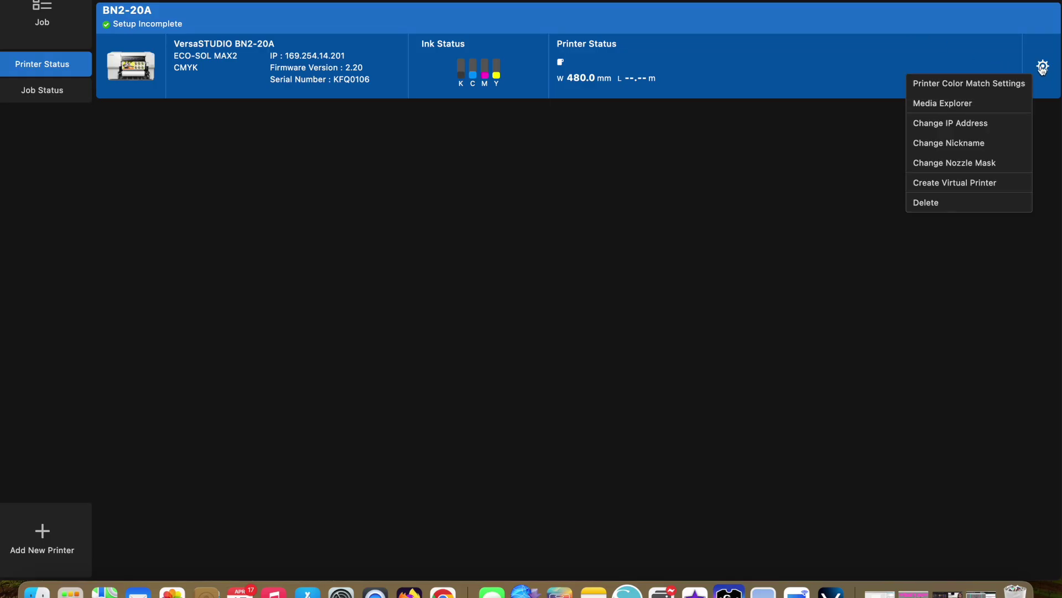
{"action": "left_click", "coordinate": [387, 76]}
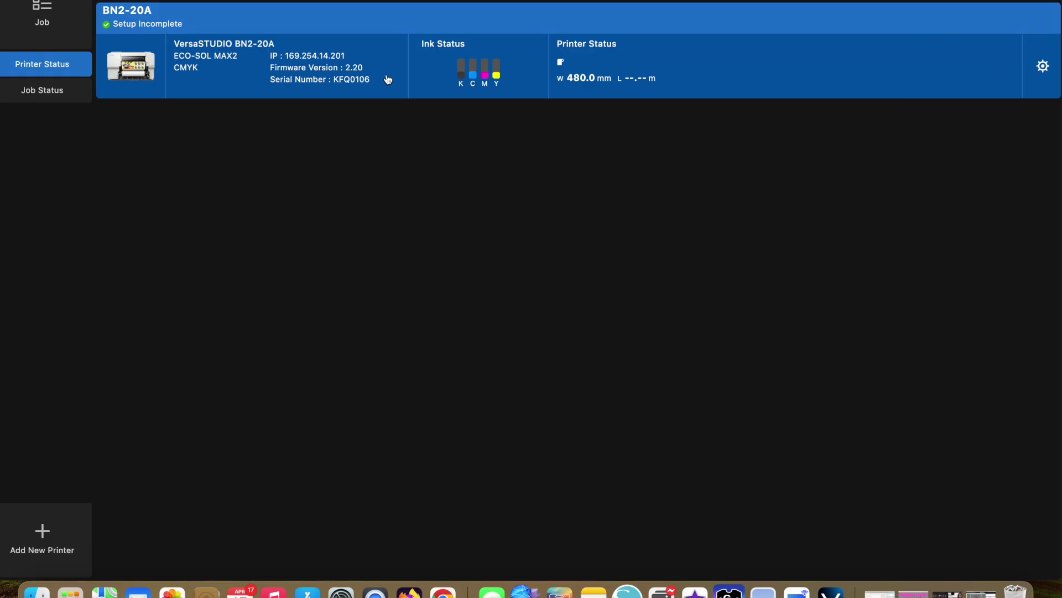
{"action": "left_click", "coordinate": [51, 93]}
{"action": "left_click", "coordinate": [61, 68]}
{"action": "left_click", "coordinate": [60, 18]}
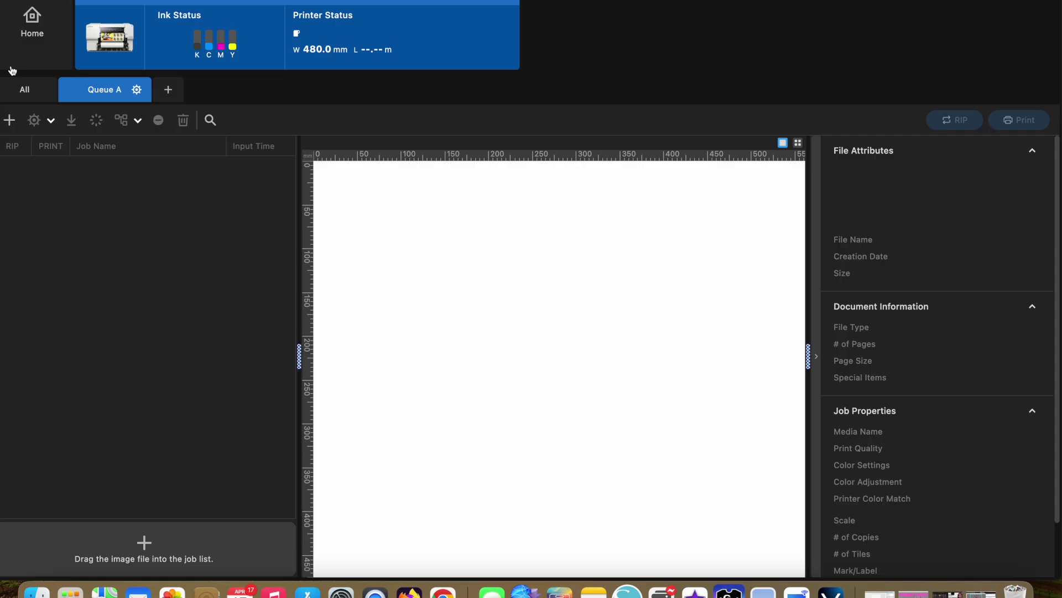
{"action": "left_click", "coordinate": [13, 67]}
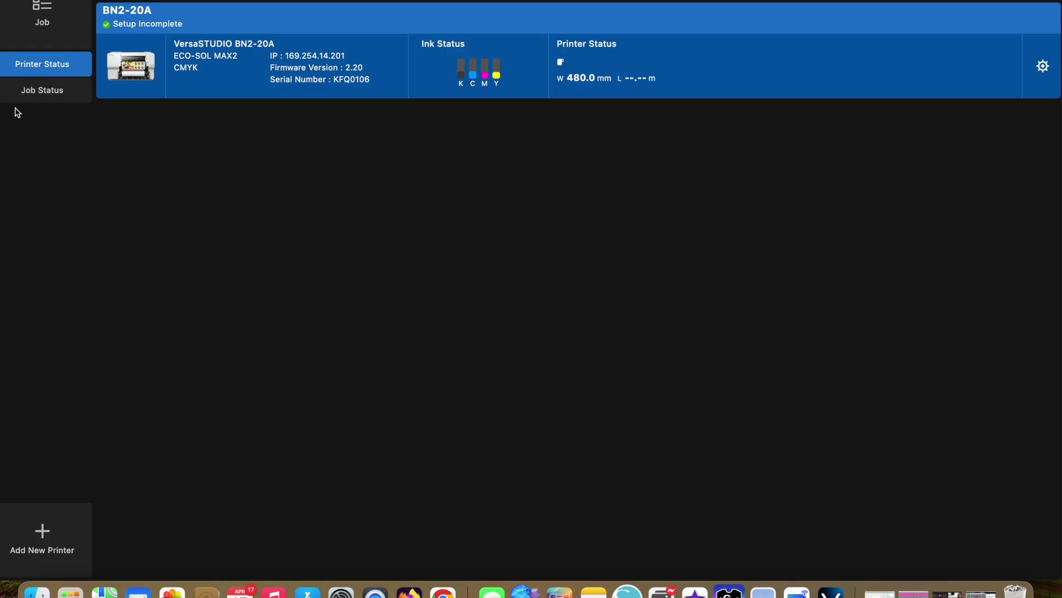
{"action": "left_click", "coordinate": [40, 91]}
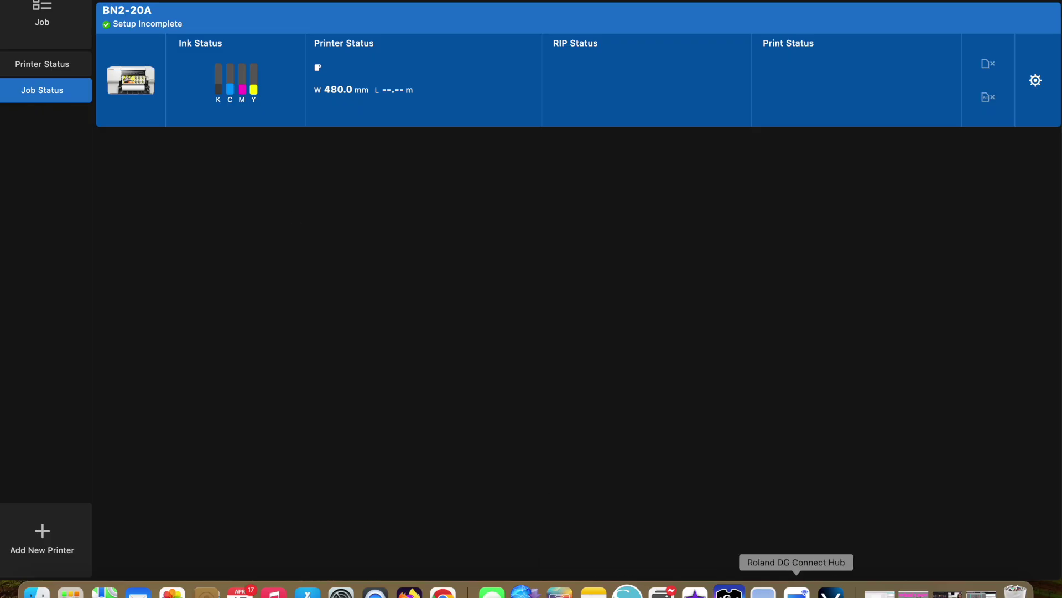
{"action": "left_click", "coordinate": [796, 592]}
- Dismiss the Connect Hub notice and choose Matte Vinyl as the media to begin loading
{"action": "left_click", "coordinate": [233, 15]}
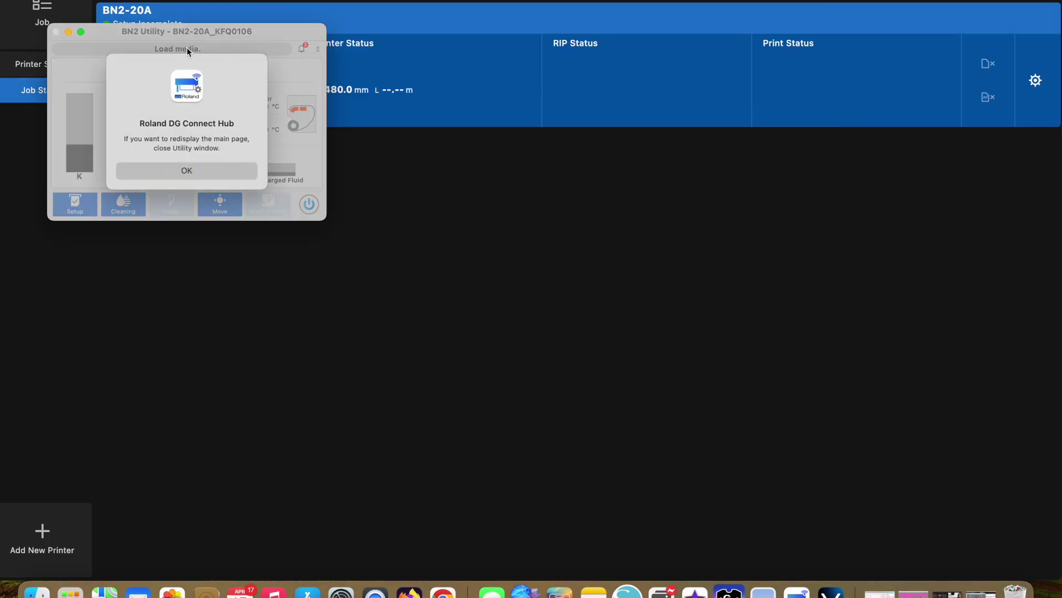
{"action": "left_click", "coordinate": [174, 173]}
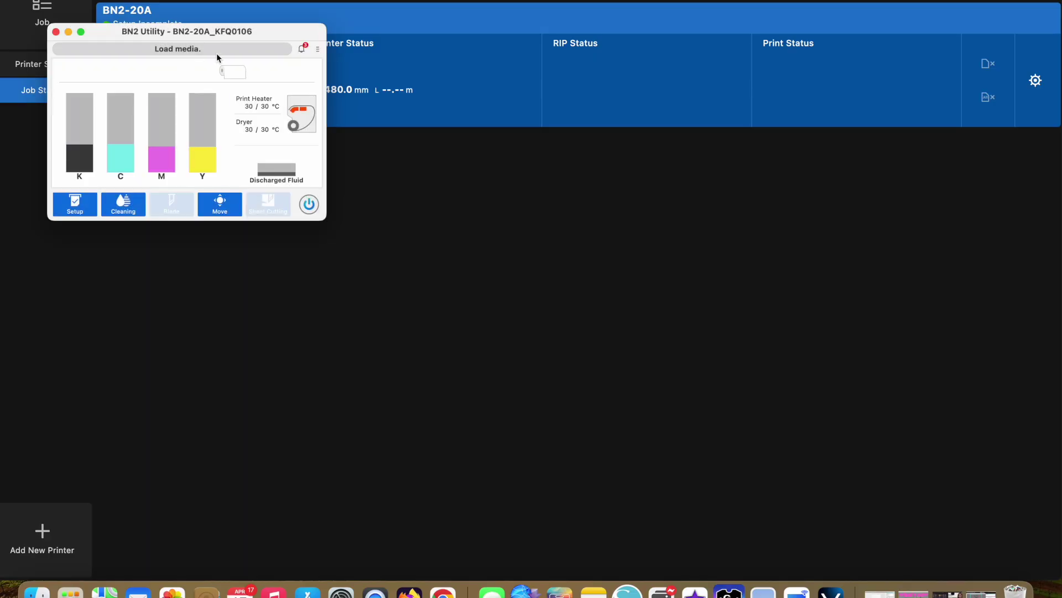
{"action": "left_click", "coordinate": [80, 213]}
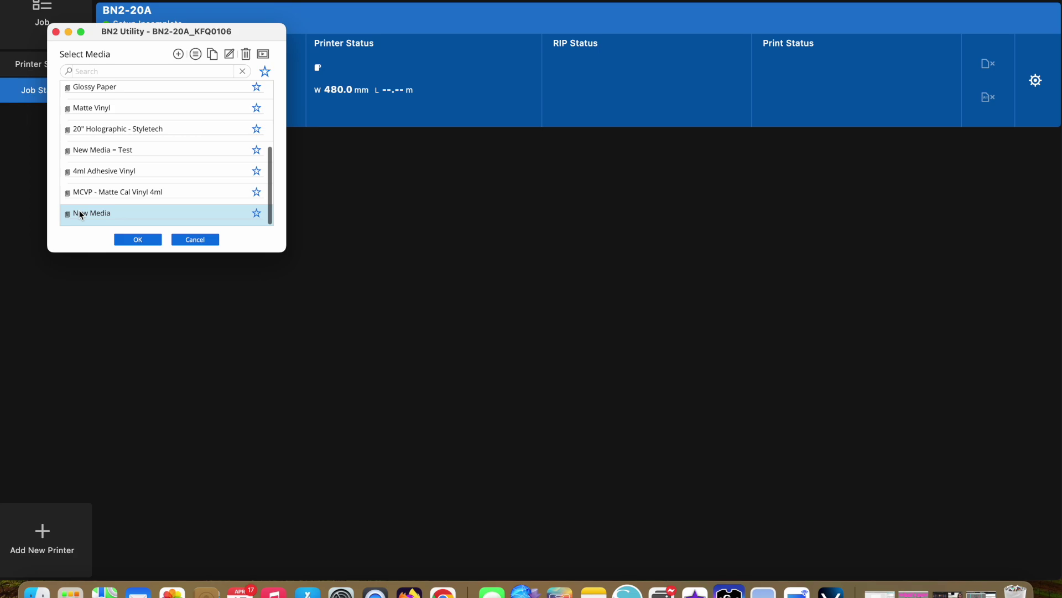
{"action": "left_click", "coordinate": [136, 107]}
{"action": "scroll", "coordinate": [116, 111], "scroll_direction": "up", "scroll_amount": 2}
{"action": "left_click", "coordinate": [150, 240]}
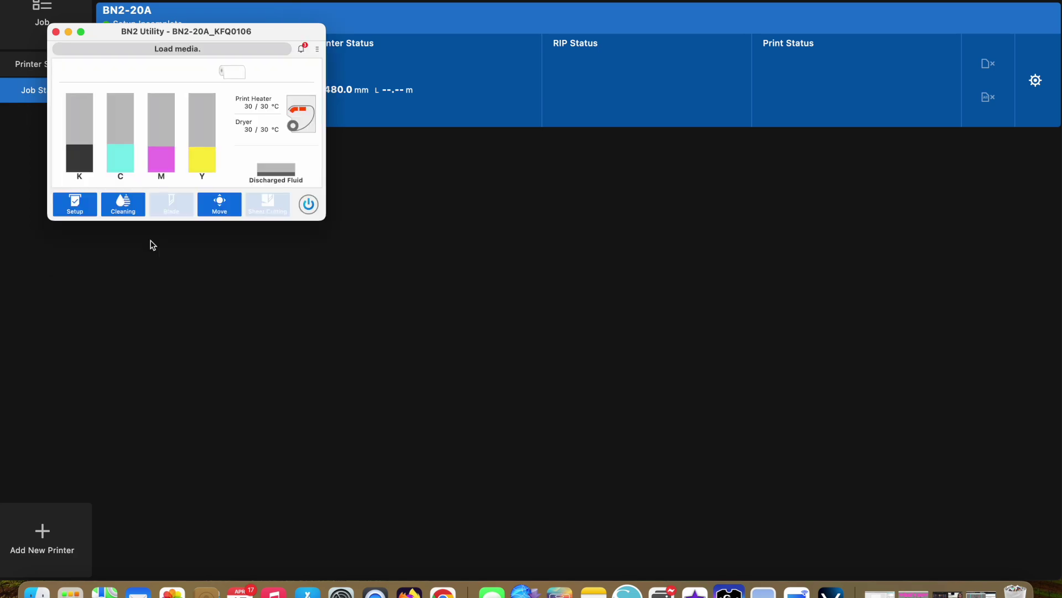